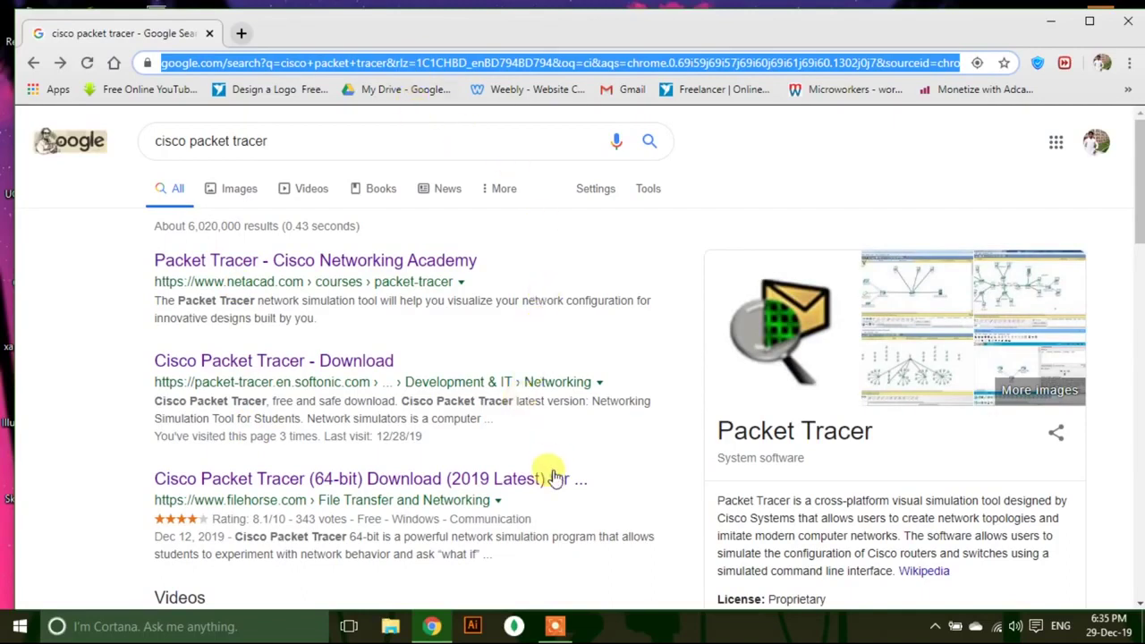
Download the Cisco Packet Tracer 7.3.0 (64-bit) downloader from FileHorse into the Update folder and run it.
{"action": "left_click", "coordinate": [340, 480]}
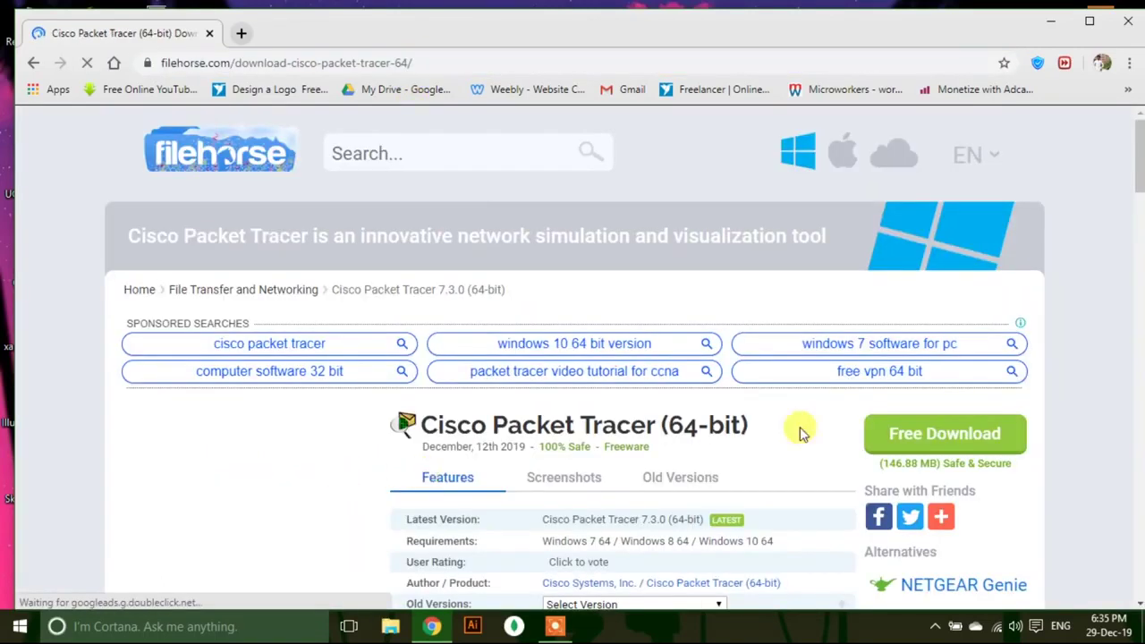
{"action": "left_click", "coordinate": [929, 427]}
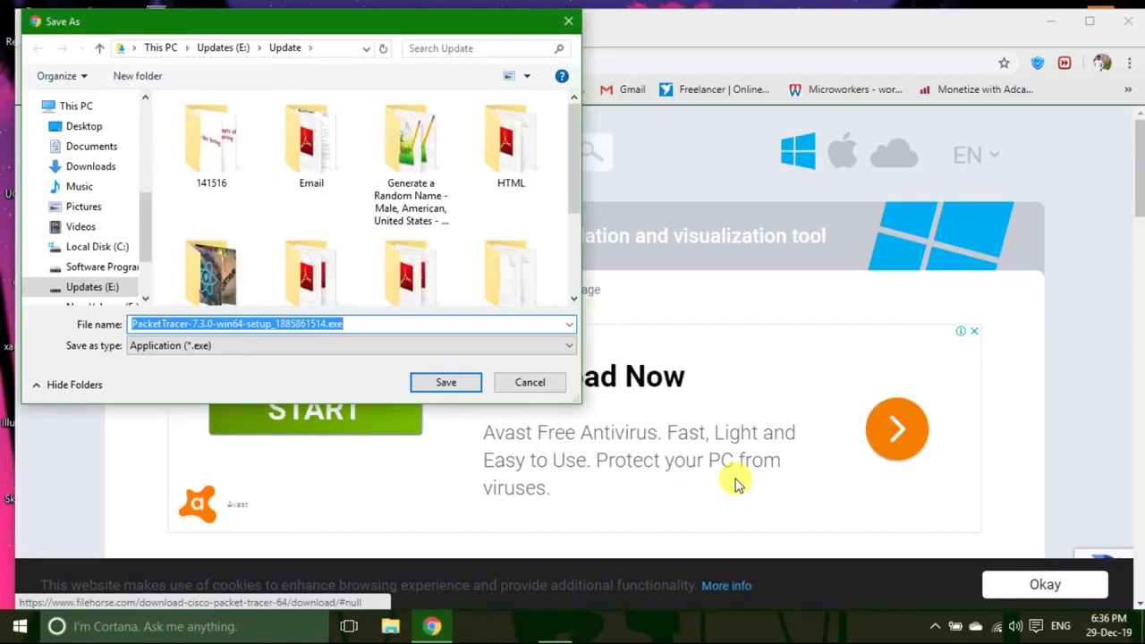
{"action": "left_click", "coordinate": [444, 382]}
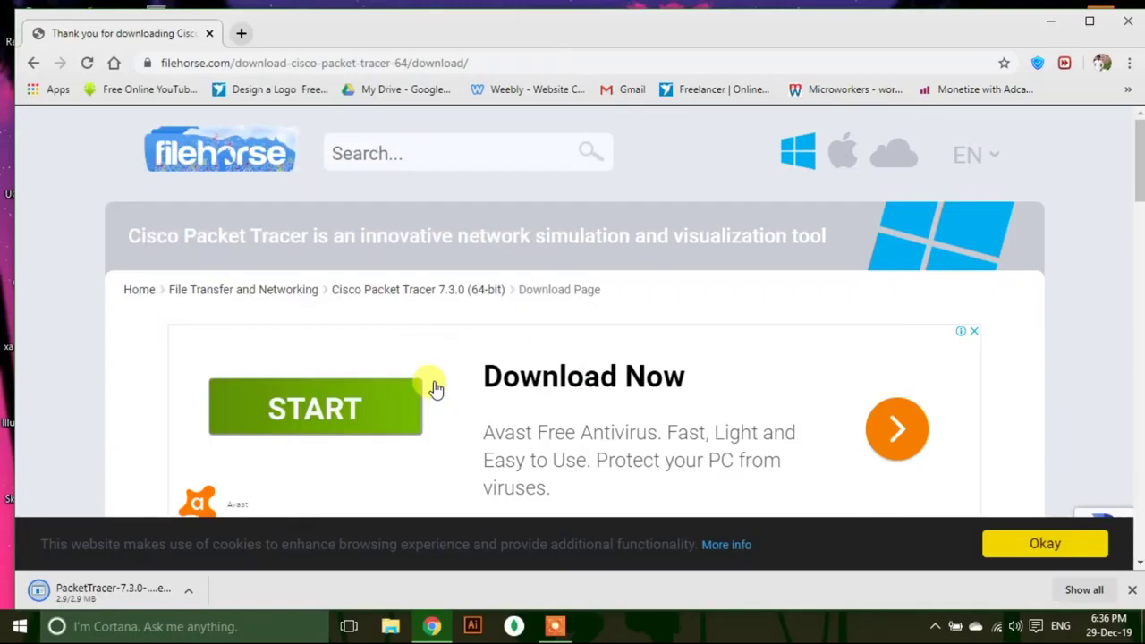
{"action": "left_click", "coordinate": [195, 594]}
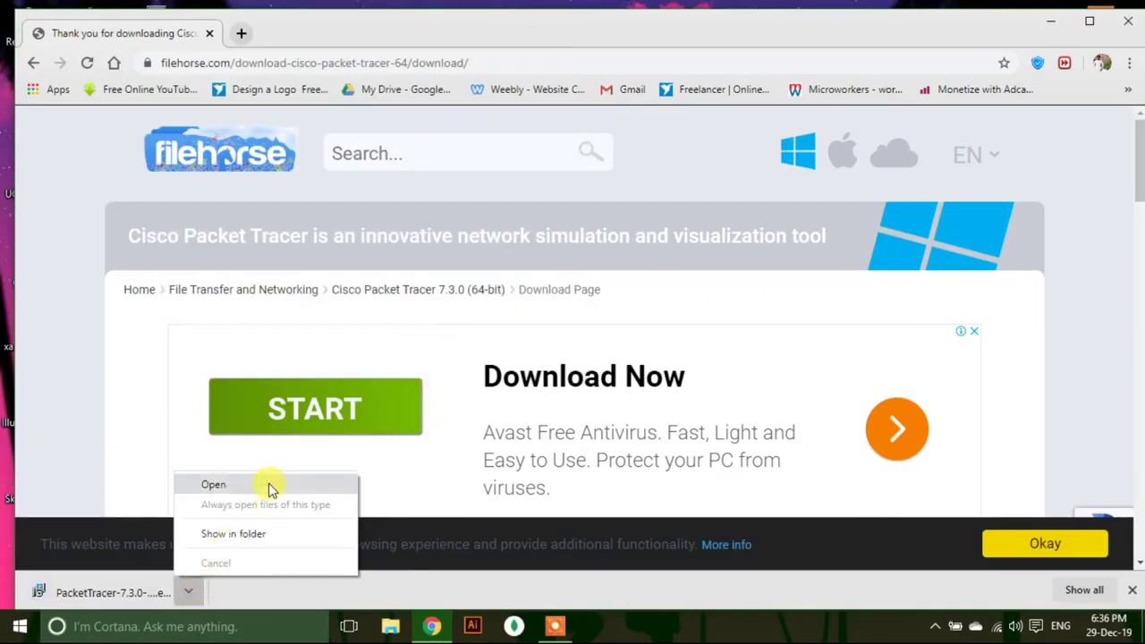
{"action": "left_click", "coordinate": [271, 485]}
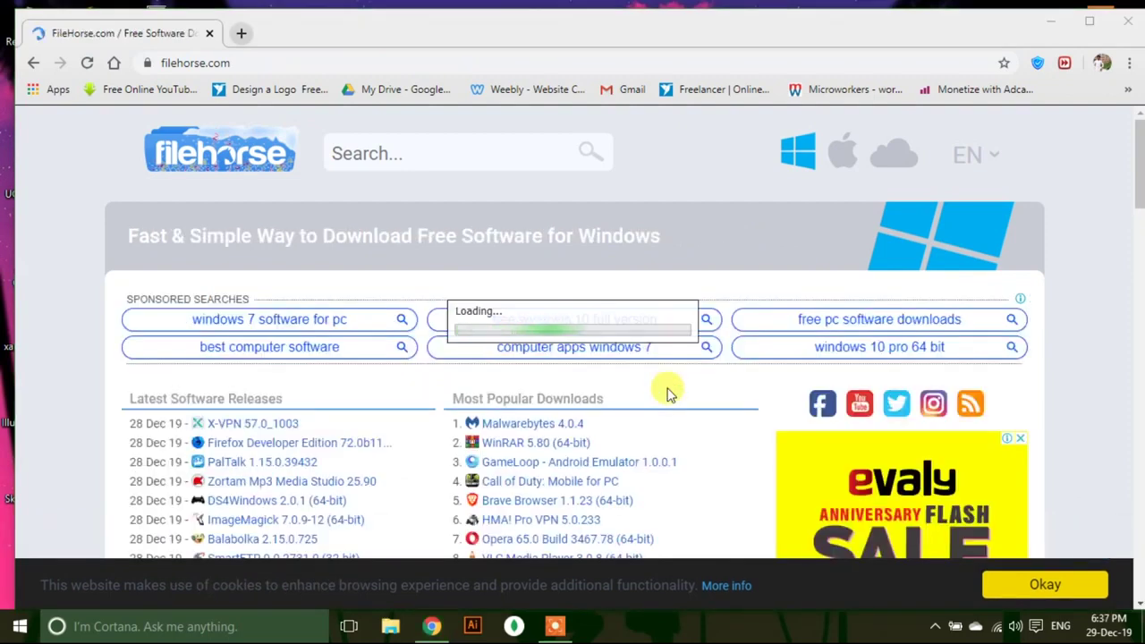
{"action": "left_click", "coordinate": [1052, 20]}
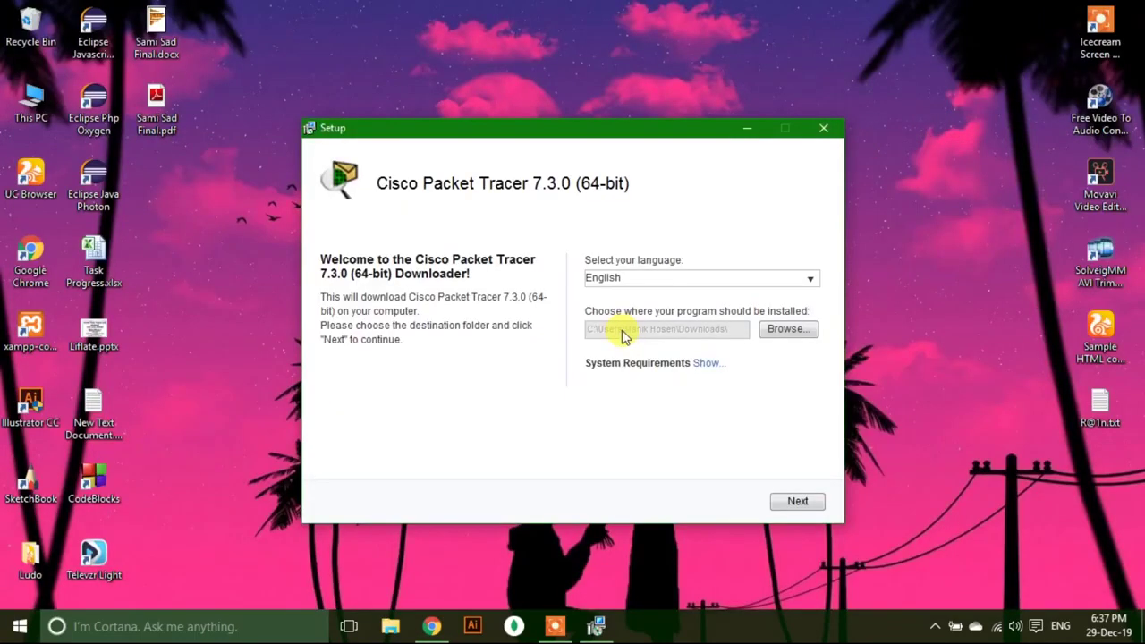
Set the download location to a new folder named 'Pac' on the Software Program (D:) drive.
{"action": "left_click", "coordinate": [806, 331]}
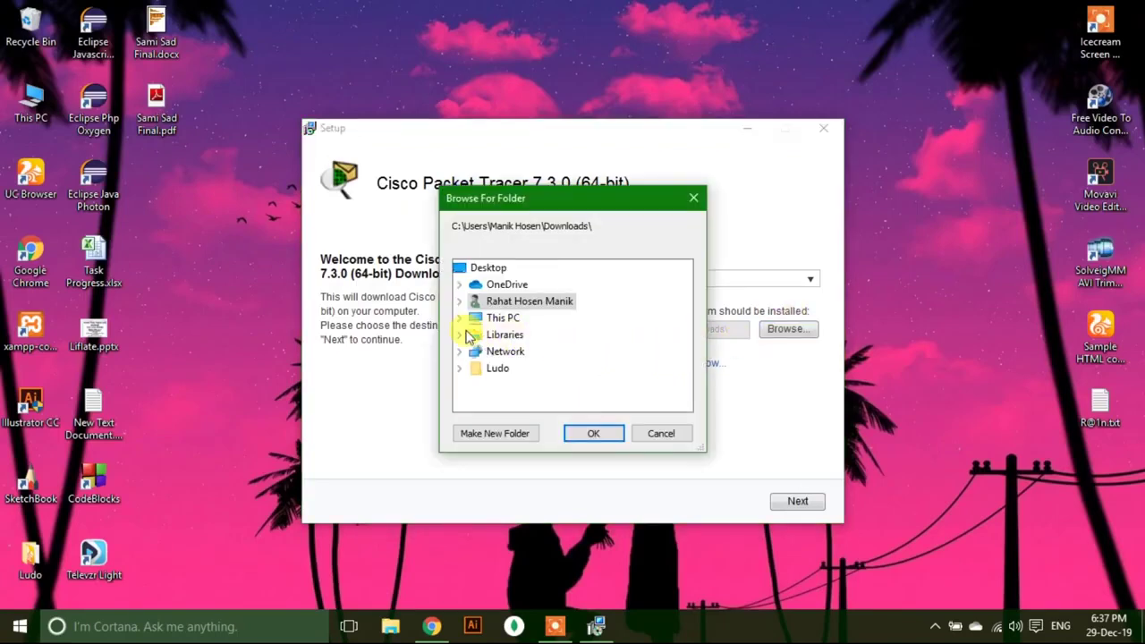
{"action": "double_click", "coordinate": [497, 318]}
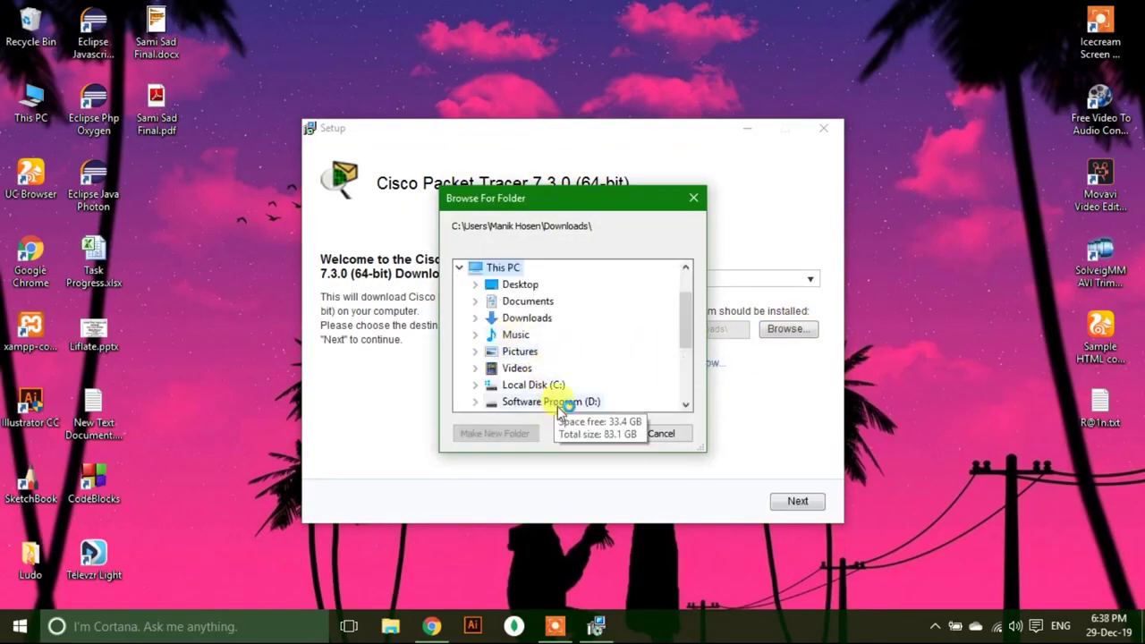
{"action": "double_click", "coordinate": [557, 404]}
{"action": "left_click", "coordinate": [516, 435]}
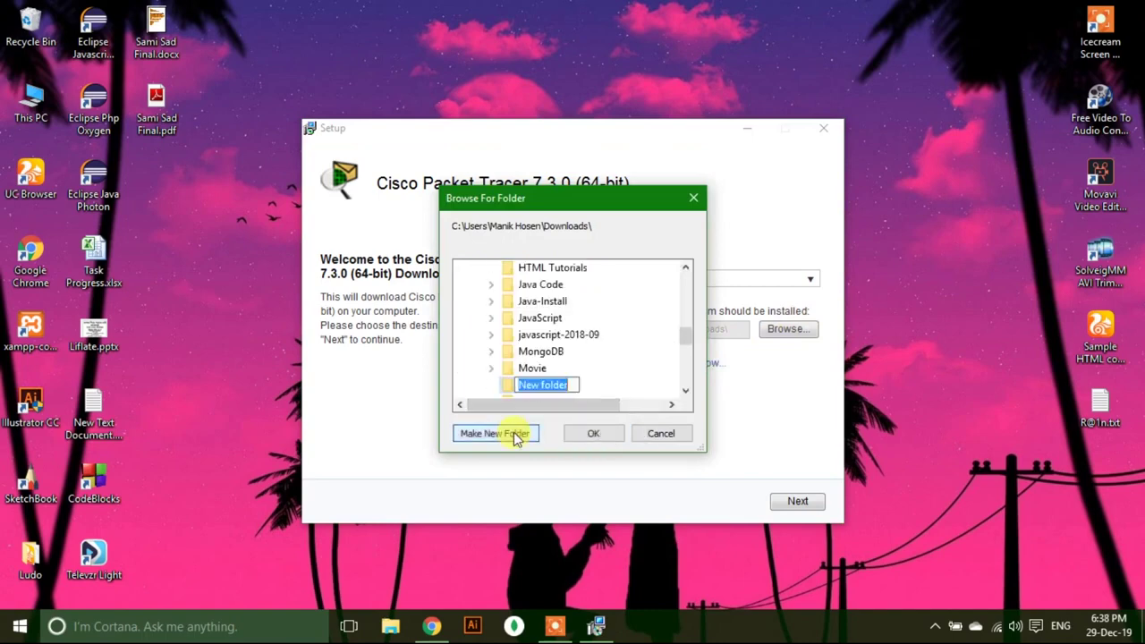
{"action": "type", "text": "Packet Tracer"}
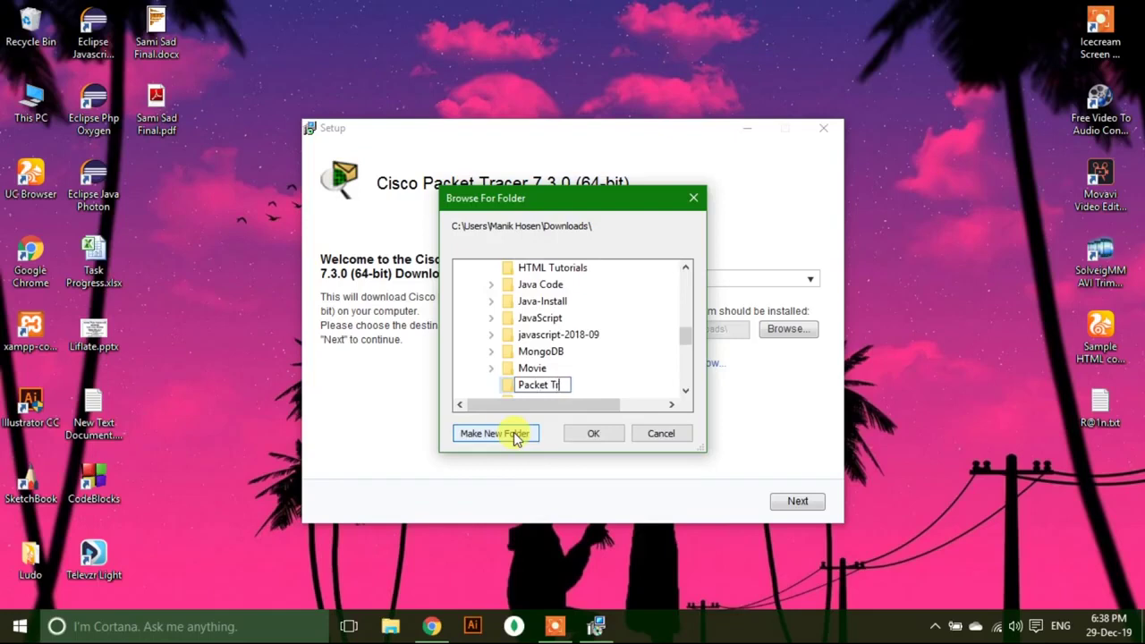
{"action": "left_click", "coordinate": [597, 435]}
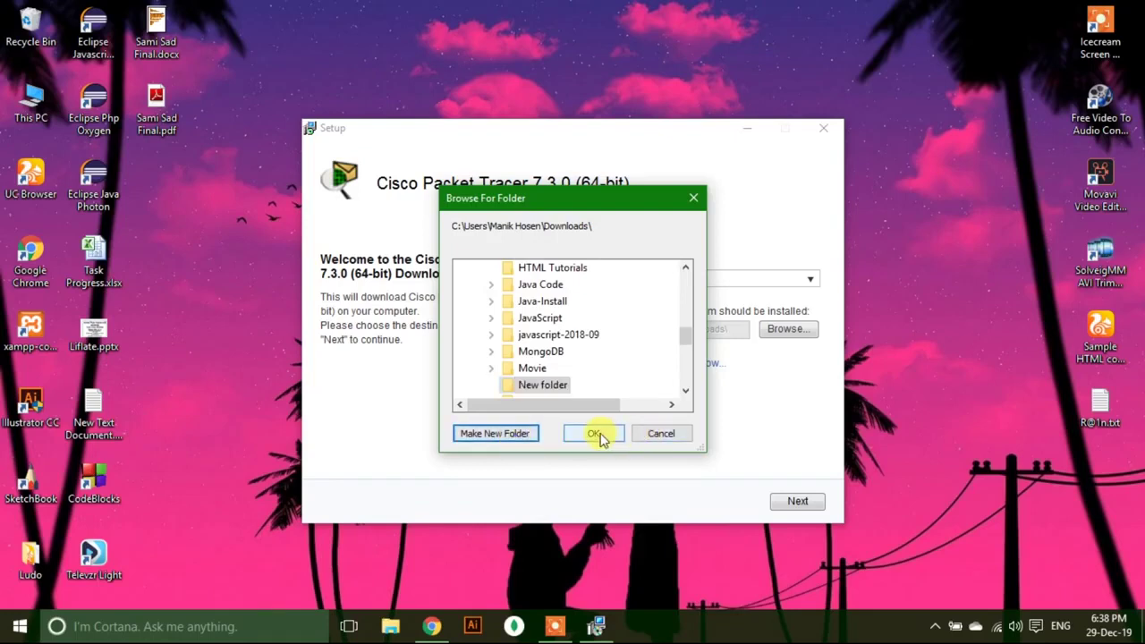
Accept the Avast and ByteFence offers and let the Packet Tracer download finish.
{"action": "left_click", "coordinate": [776, 501]}
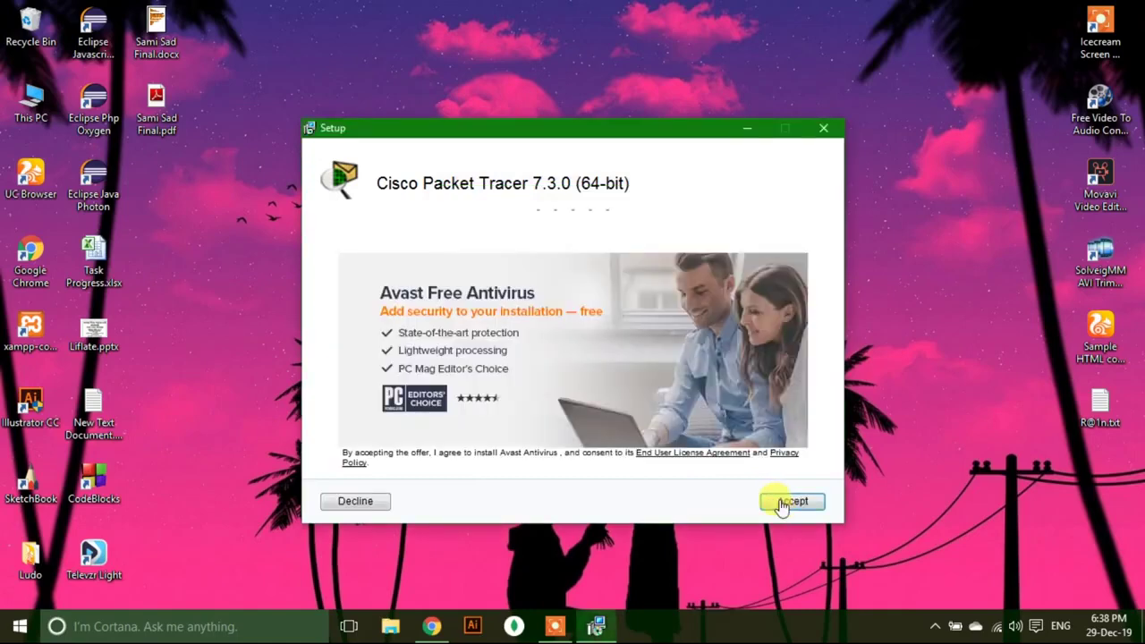
{"action": "left_click", "coordinate": [781, 503]}
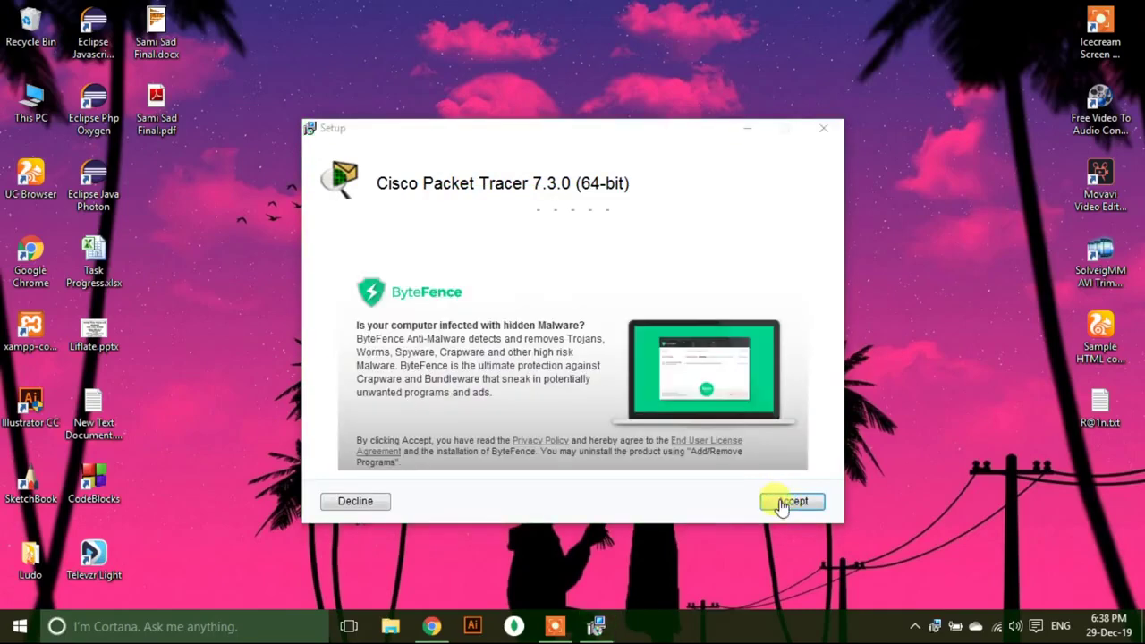
{"action": "left_click", "coordinate": [780, 502]}
{"action": "left_click", "coordinate": [780, 503]}
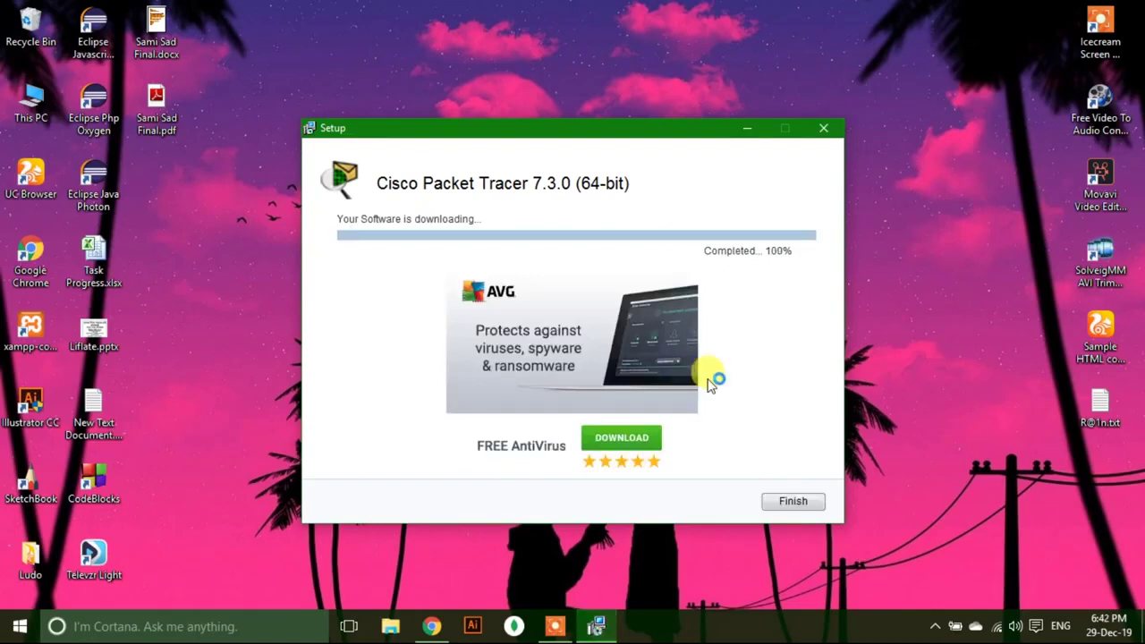
{"action": "left_click", "coordinate": [793, 501]}
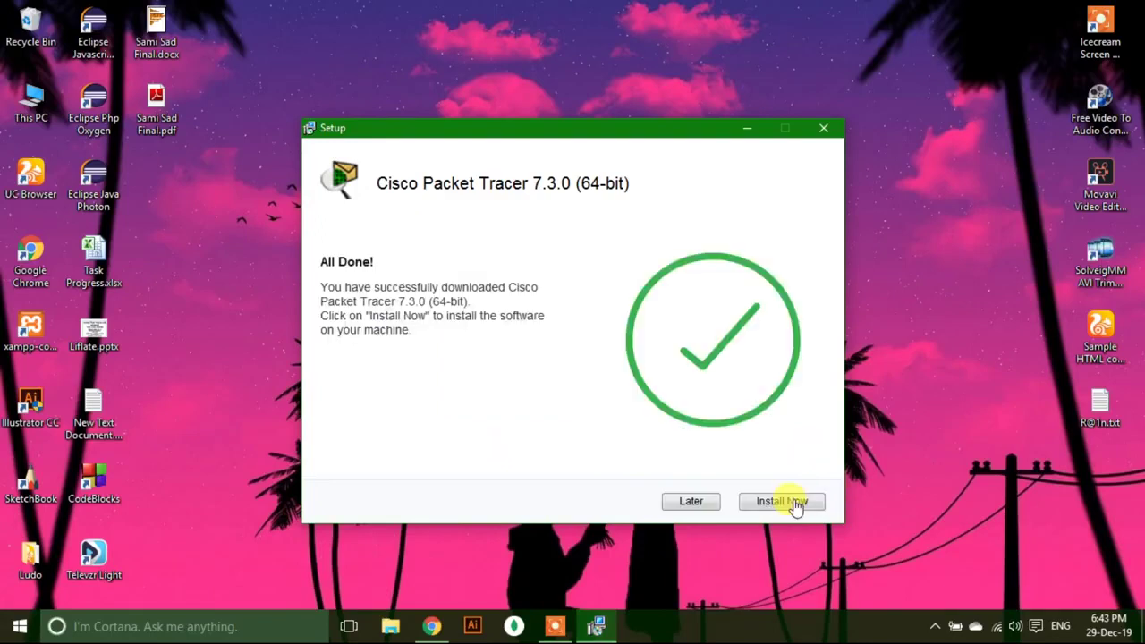
Accept the licence and install Packet Tracer 7.3.0 with the default folder, Start Menu and tasks.
{"action": "left_click", "coordinate": [794, 502]}
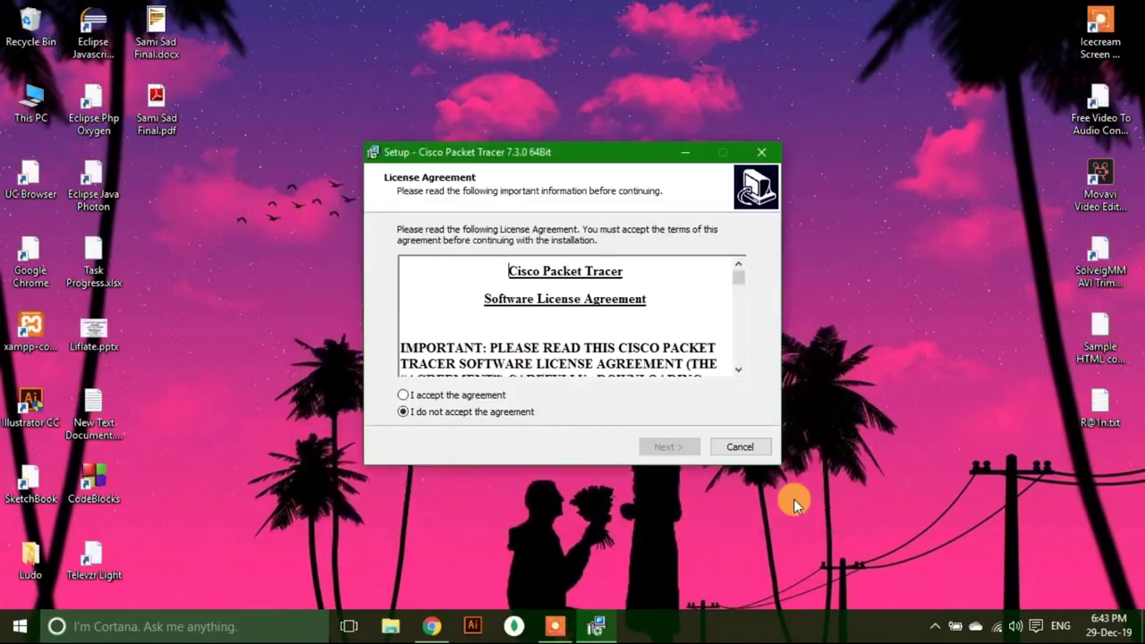
{"action": "left_click", "coordinate": [403, 395]}
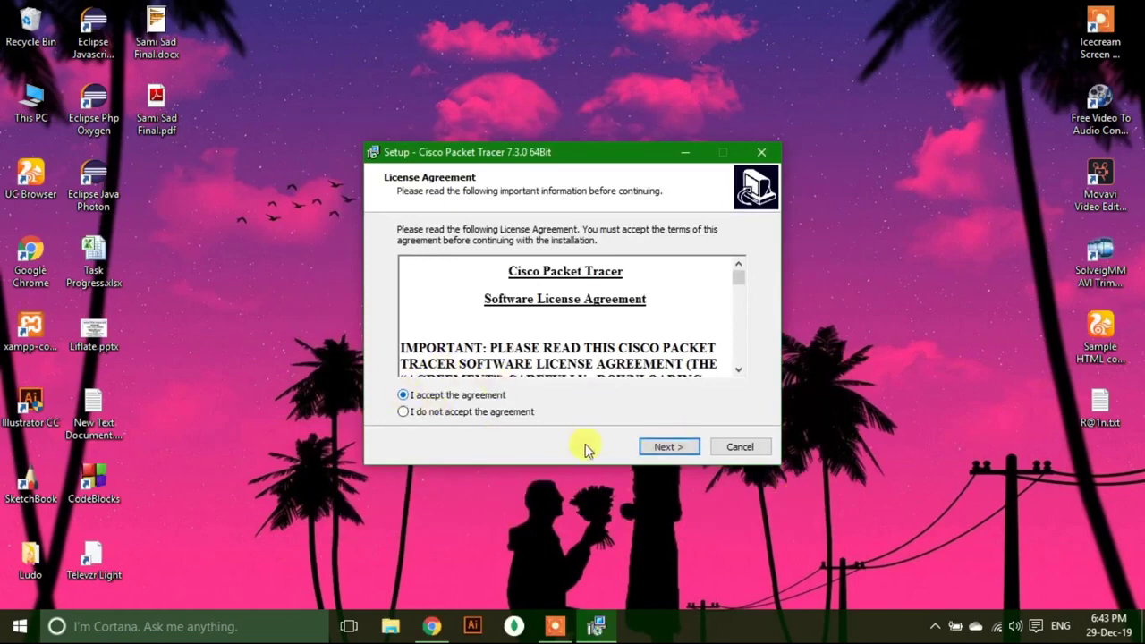
{"action": "left_click", "coordinate": [684, 448]}
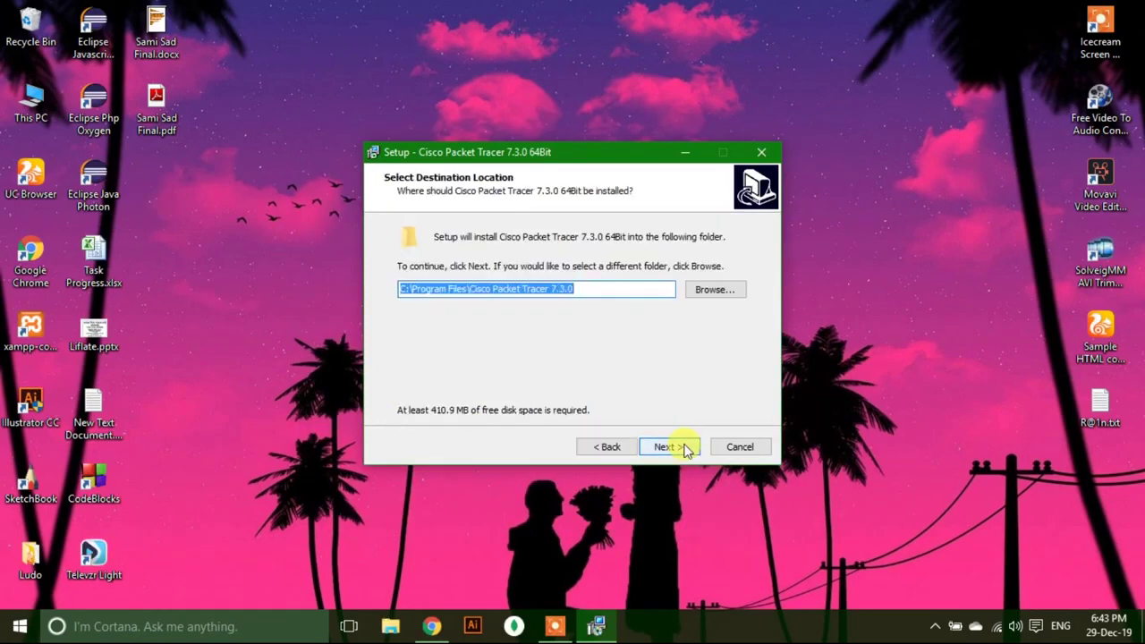
{"action": "left_click", "coordinate": [685, 447]}
{"action": "left_click", "coordinate": [684, 447]}
{"action": "left_click", "coordinate": [684, 447]}
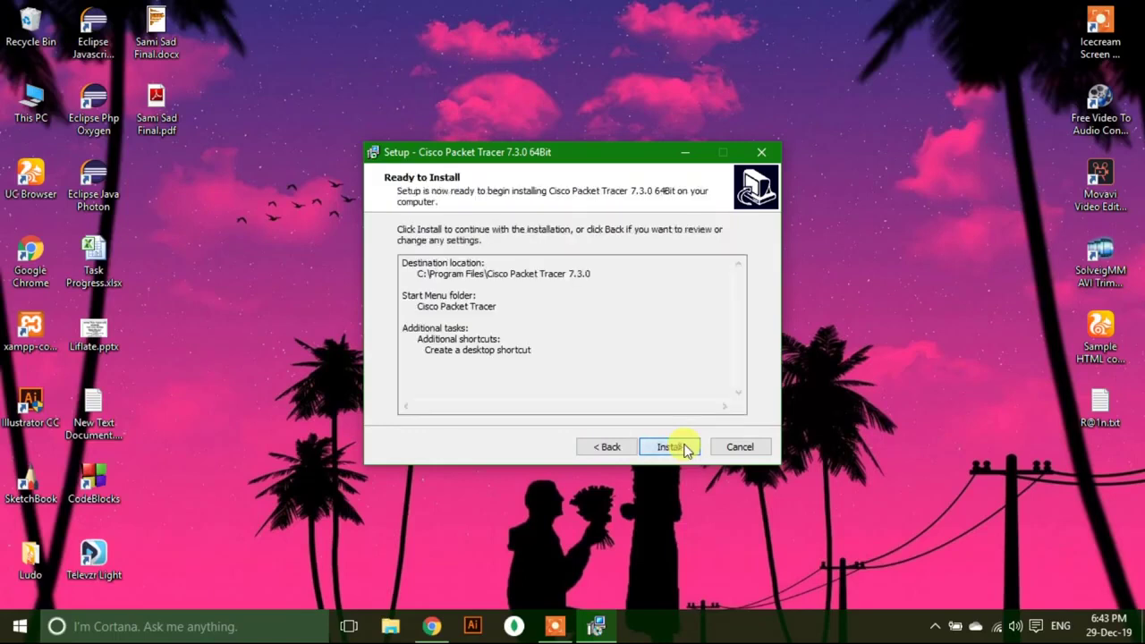
{"action": "left_click", "coordinate": [686, 447]}
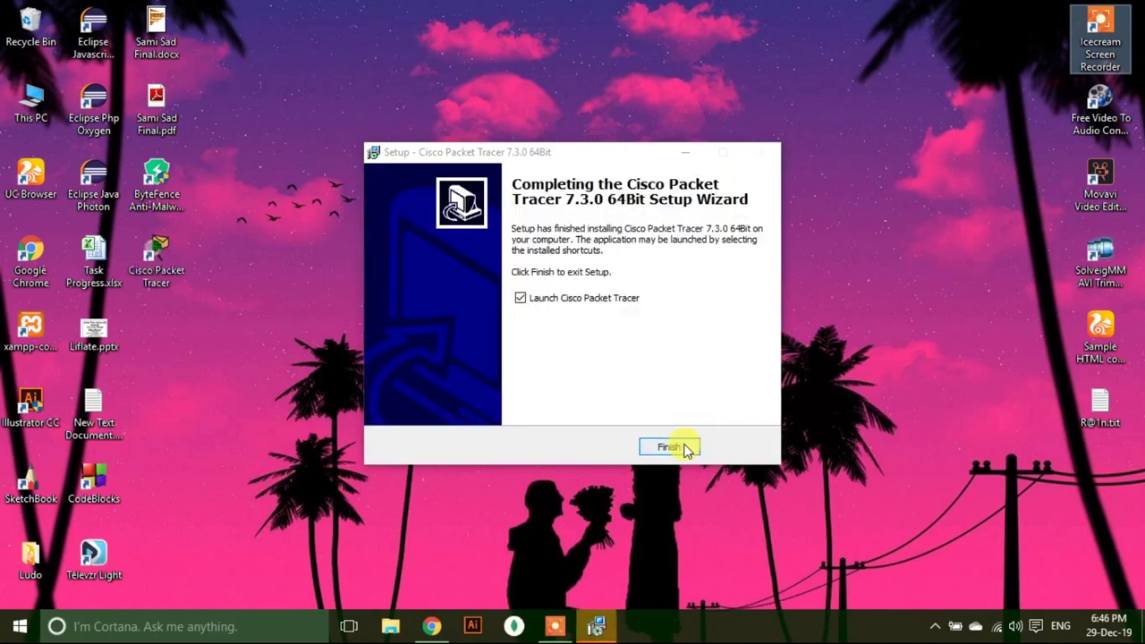
Launch Packet Tracer, allow it through the Windows firewall, and continue as a guest.
{"action": "left_click", "coordinate": [669, 448]}
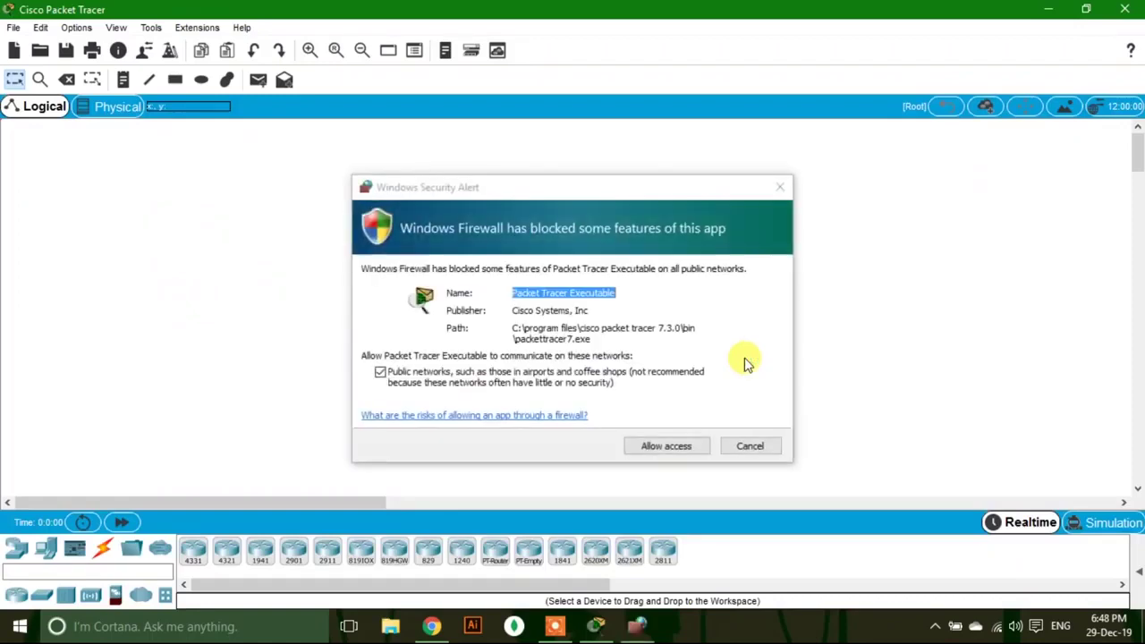
{"action": "left_click", "coordinate": [679, 445]}
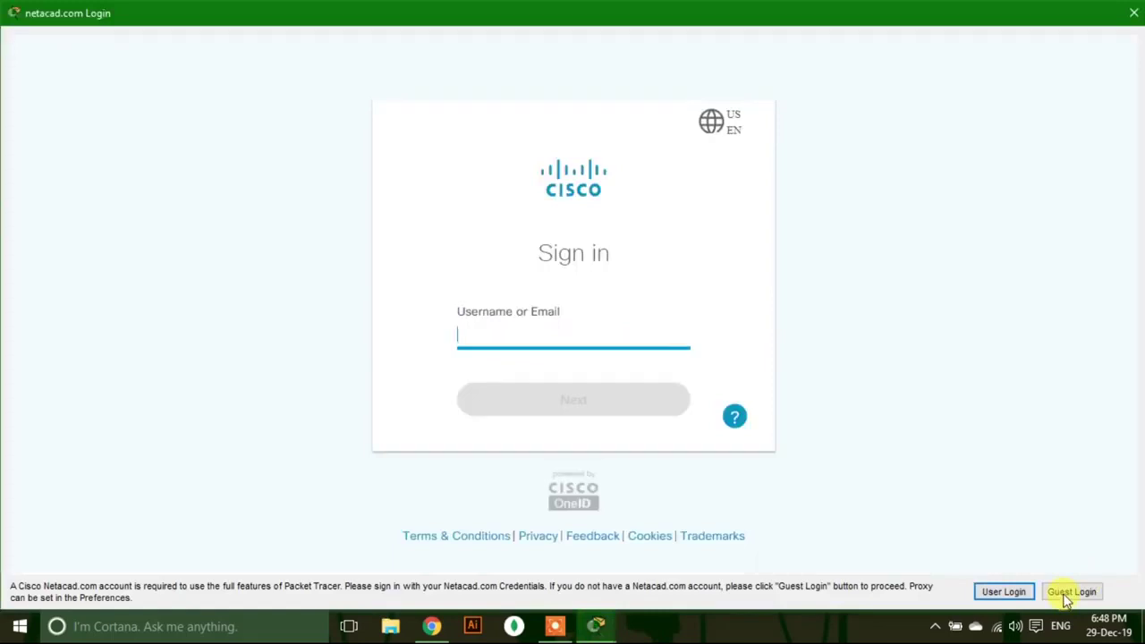
{"action": "left_click", "coordinate": [1069, 594]}
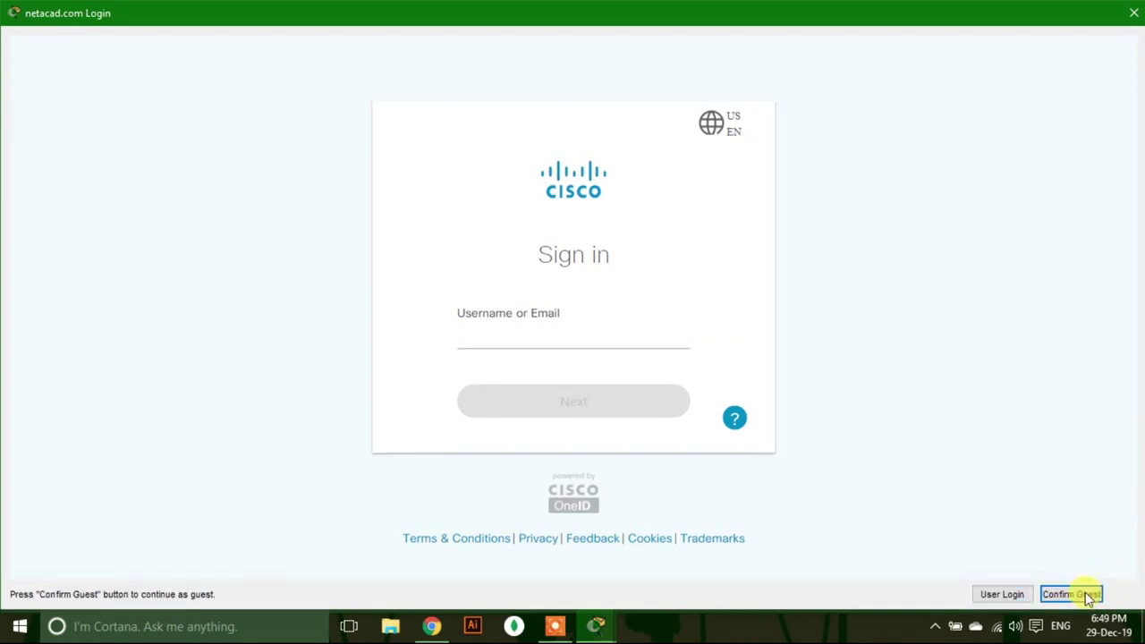
{"action": "left_click", "coordinate": [1089, 594]}
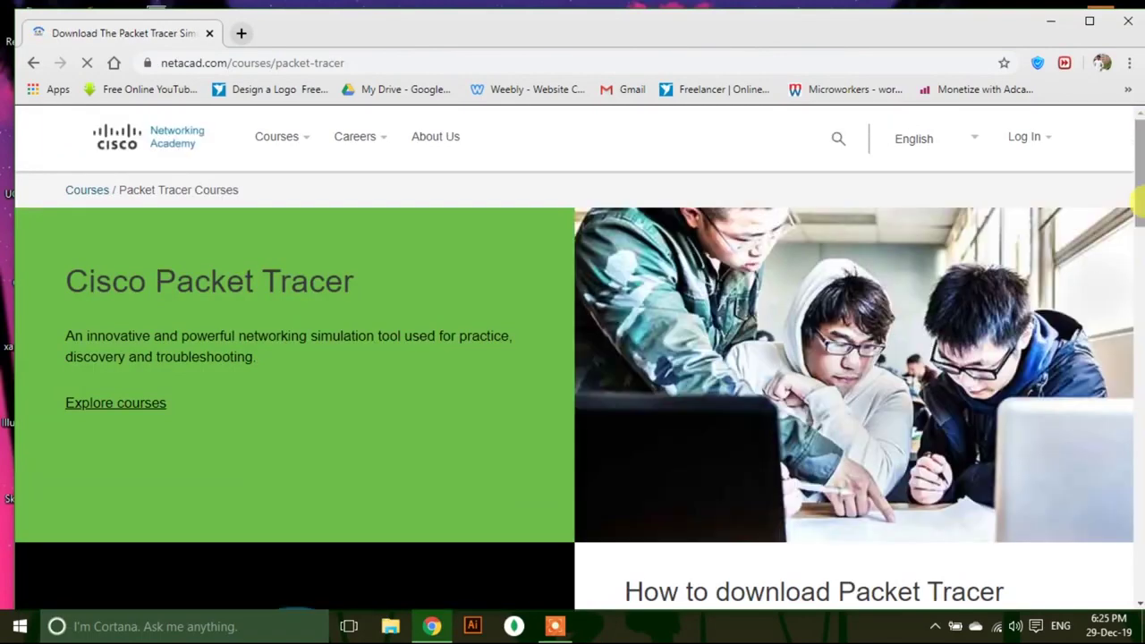
Open the Introduction to Packet Tracer course and choose to enroll in the English version.
{"action": "scroll", "coordinate": [1139, 201], "scroll_direction": "down", "scroll_amount": 5}
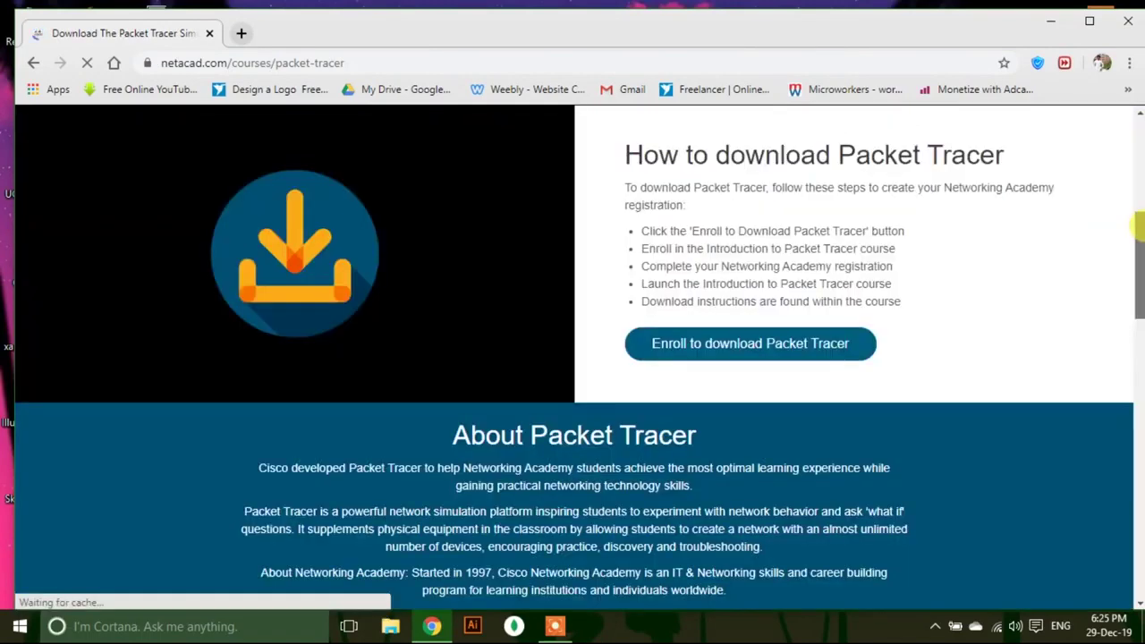
{"action": "left_click", "coordinate": [728, 344]}
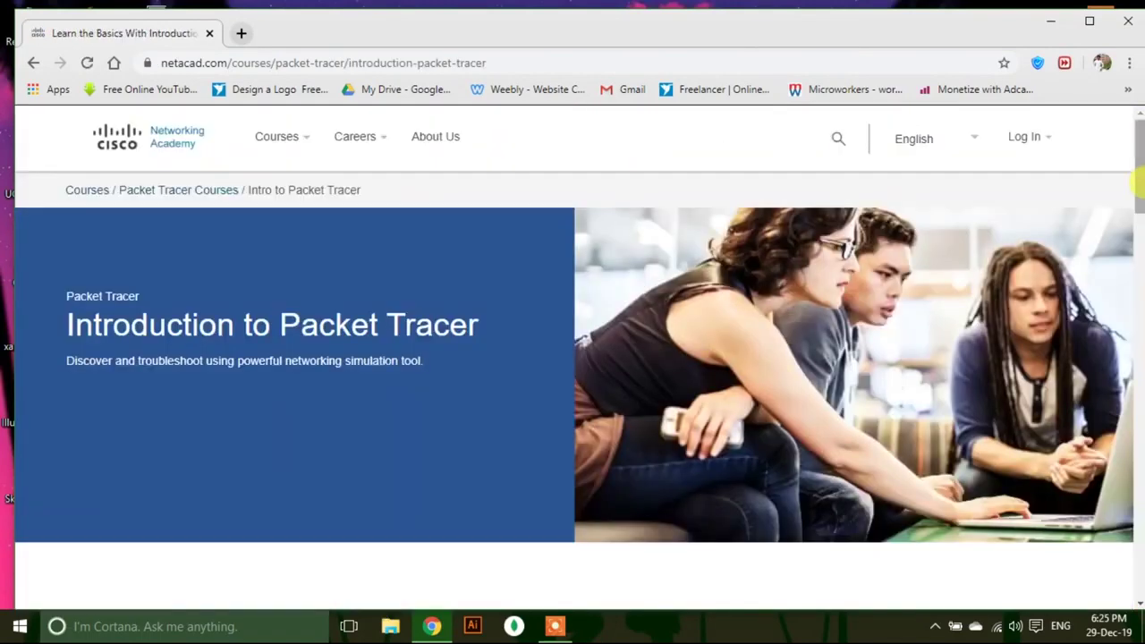
{"action": "left_click_drag", "start_coordinate": [1138, 170], "coordinate": [1138, 223]}
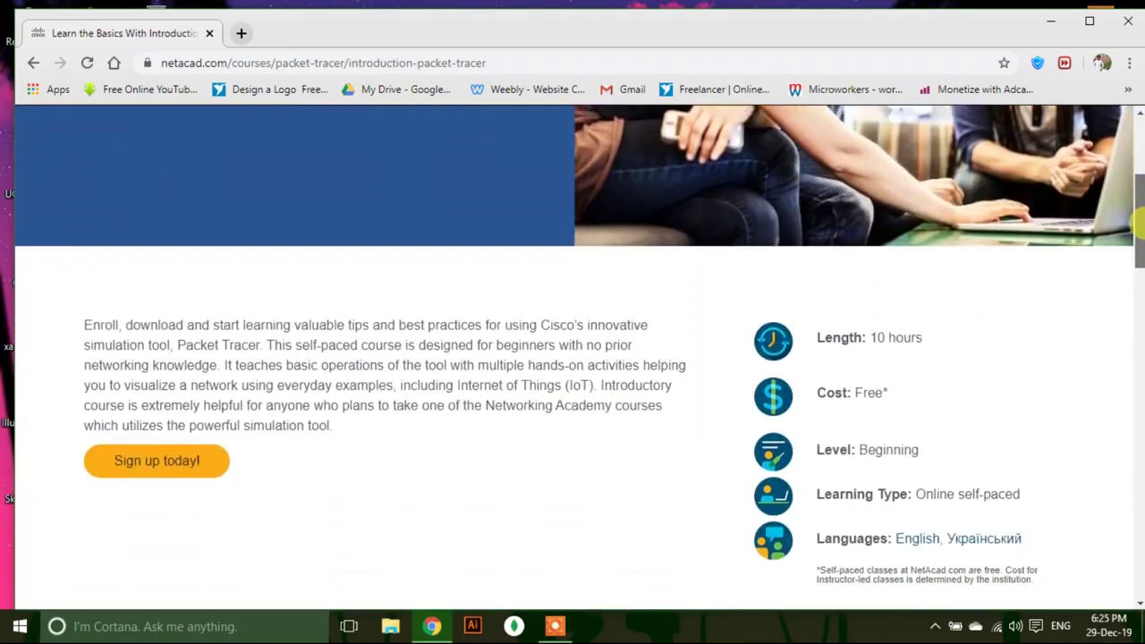
{"action": "left_click", "coordinate": [161, 461]}
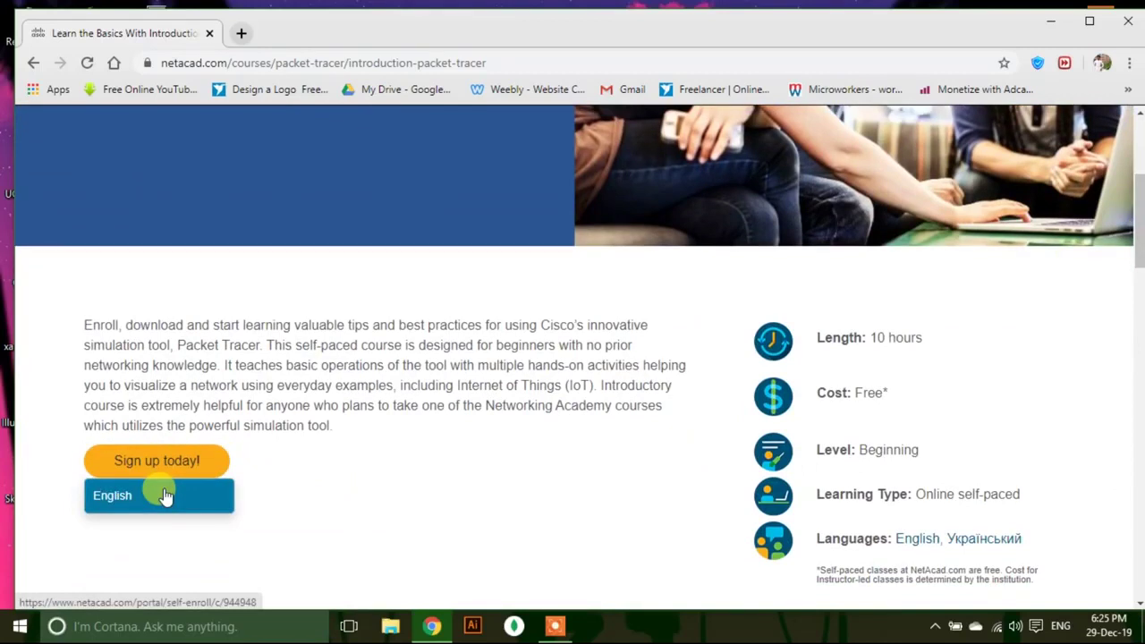
{"action": "left_click", "coordinate": [165, 496]}
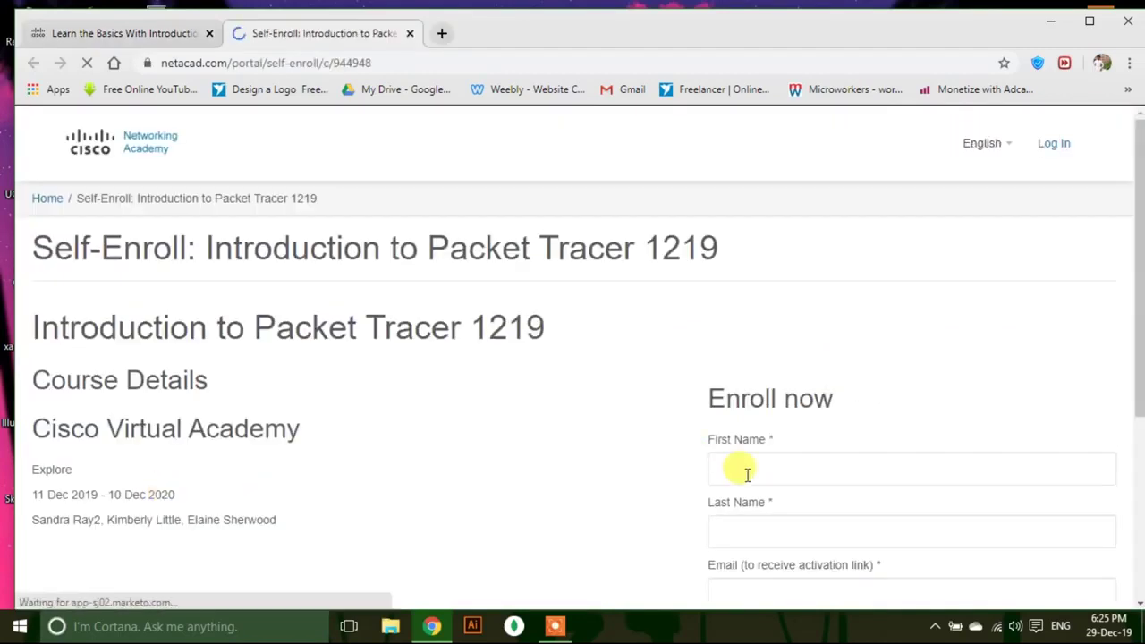
Fill in first name, last name and email, answer the math question with 17, and submit.
{"action": "left_click", "coordinate": [740, 468]}
{"action": "type", "text": "Manik"}
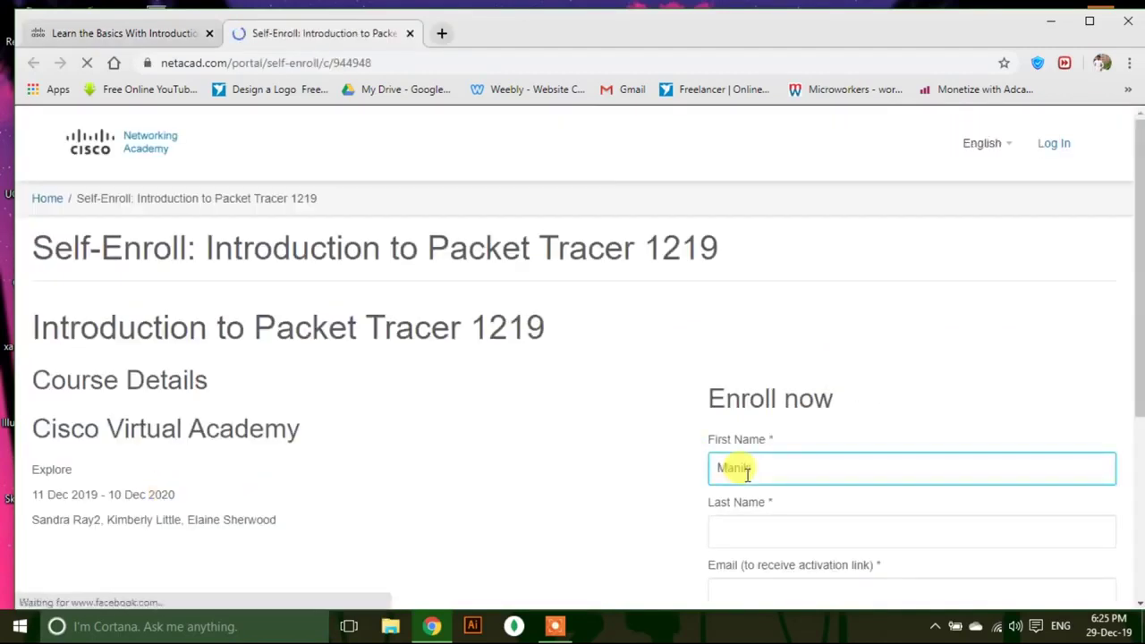
{"action": "key", "text": "Tab"}
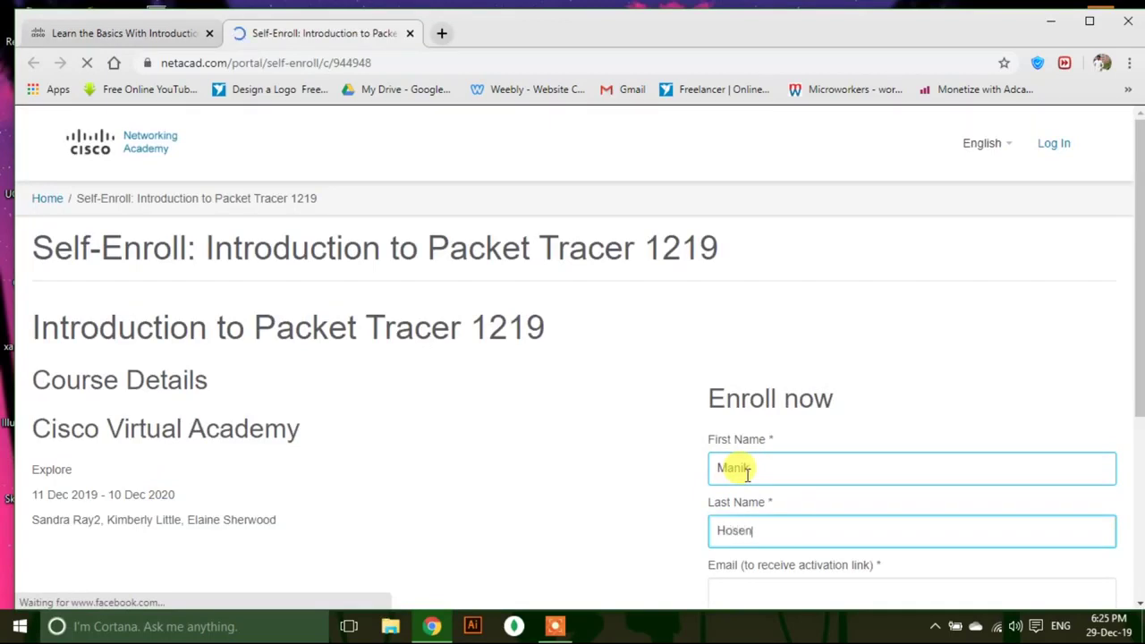
{"action": "key", "text": "Tab"}
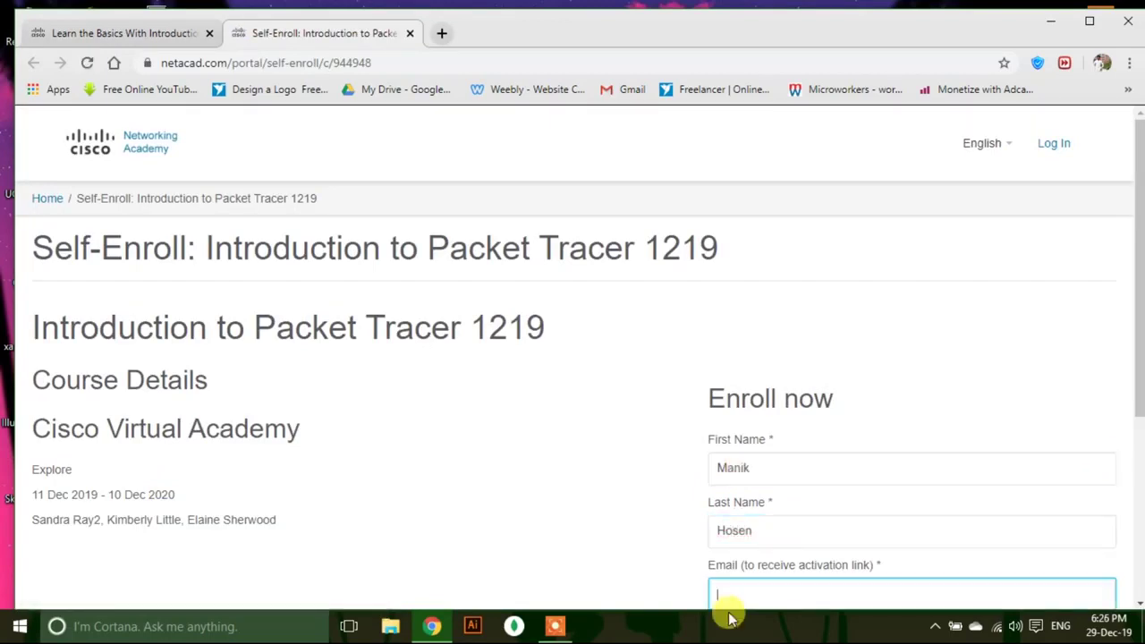
{"action": "type", "text": "rah"}
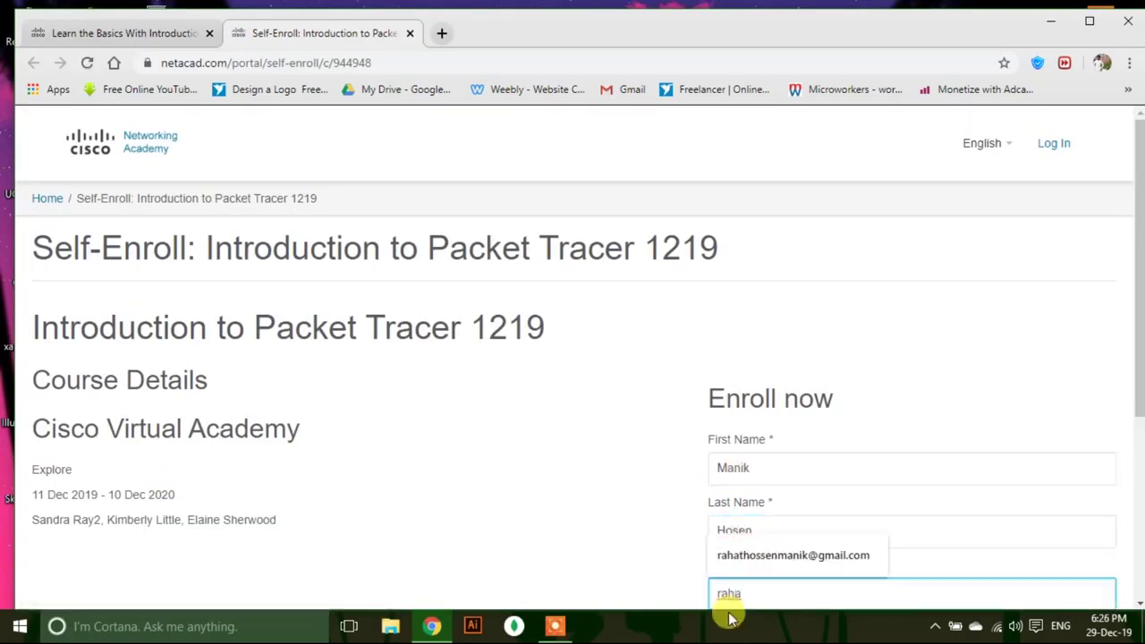
{"action": "type", "text": "a"}
{"action": "key", "text": "Down"}
{"action": "key", "text": "Return"}
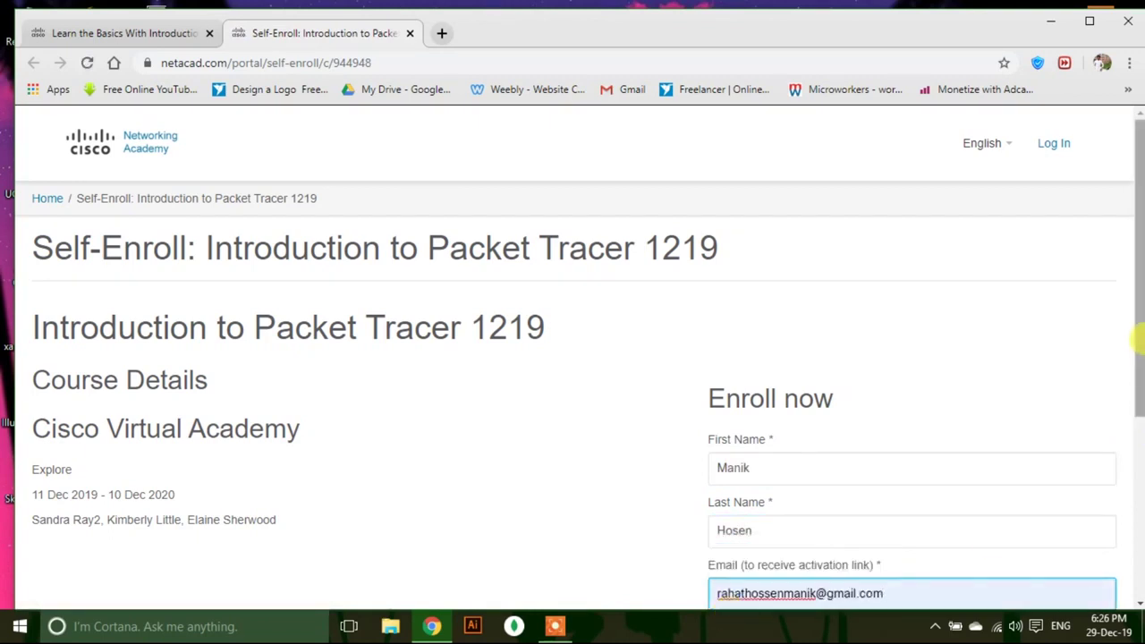
{"action": "left_click_drag", "start_coordinate": [1134, 339], "coordinate": [1136, 429]}
{"action": "left_click", "coordinate": [783, 527]}
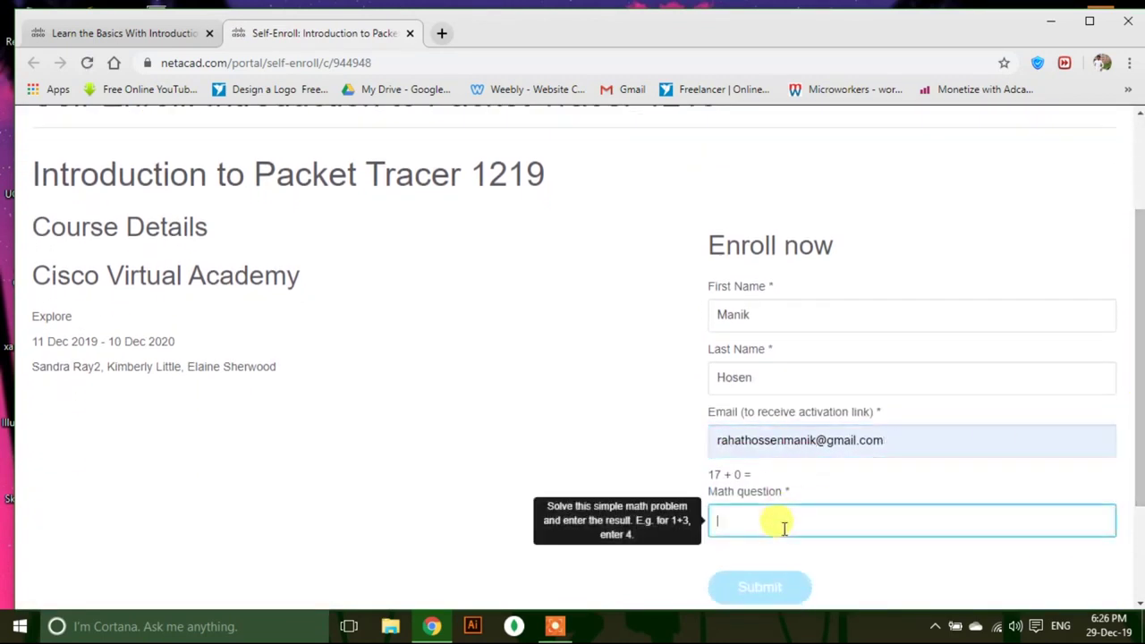
{"action": "type", "text": "17"}
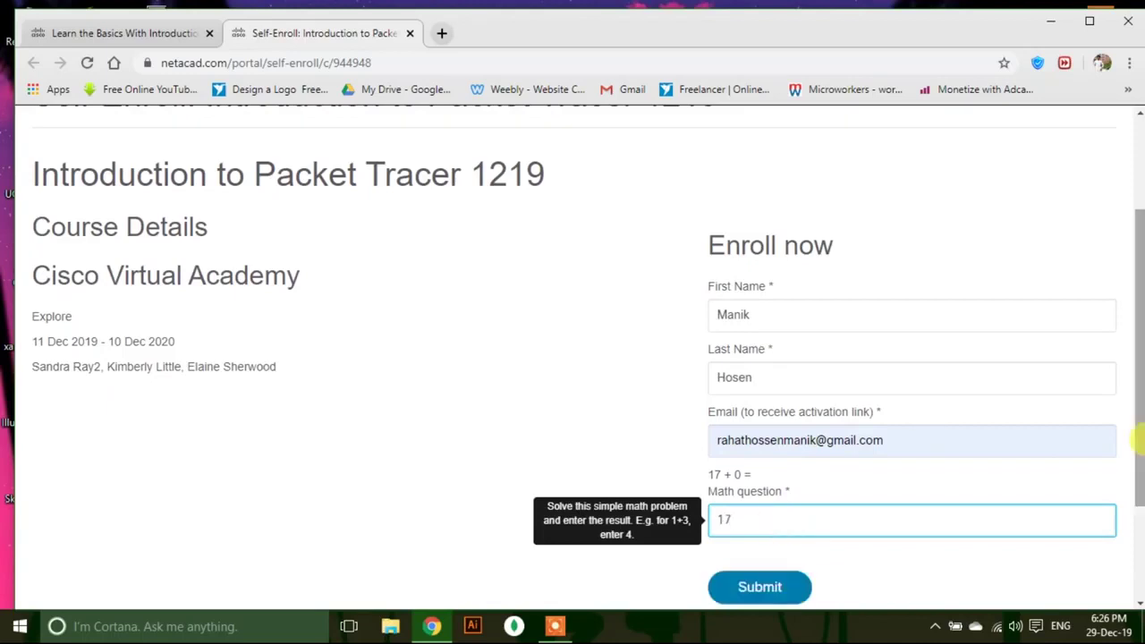
{"action": "scroll", "coordinate": [1136, 358], "scroll_direction": "down", "scroll_amount": 1}
{"action": "left_click", "coordinate": [742, 506]}
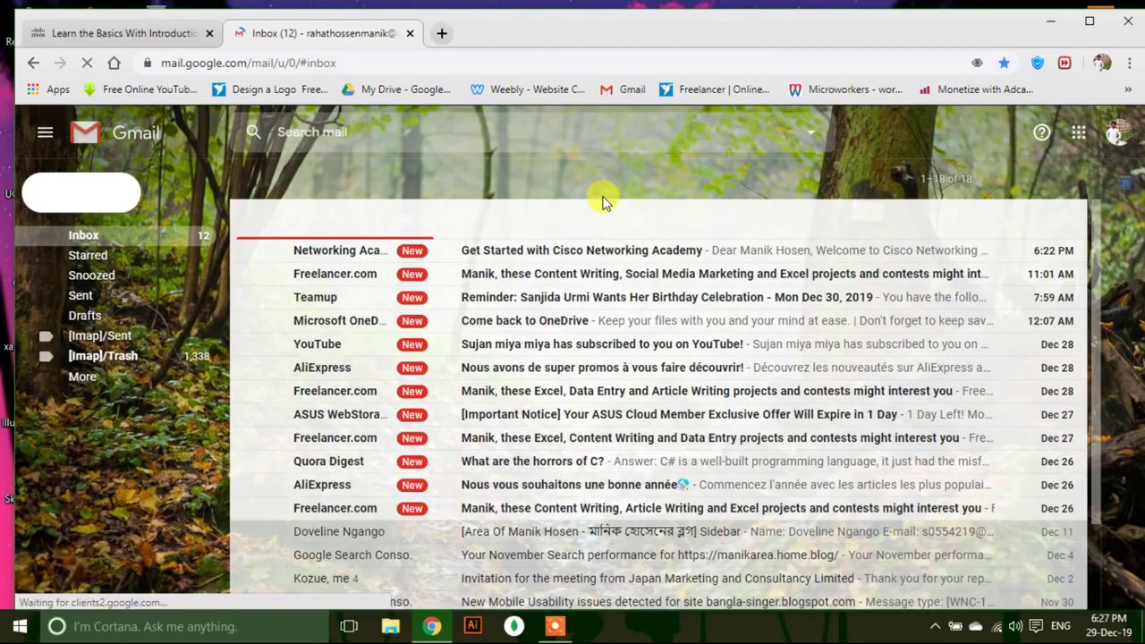
Open the Get Started with Cisco Networking Academy email and scroll to its Activate account link.
{"action": "left_click", "coordinate": [606, 257]}
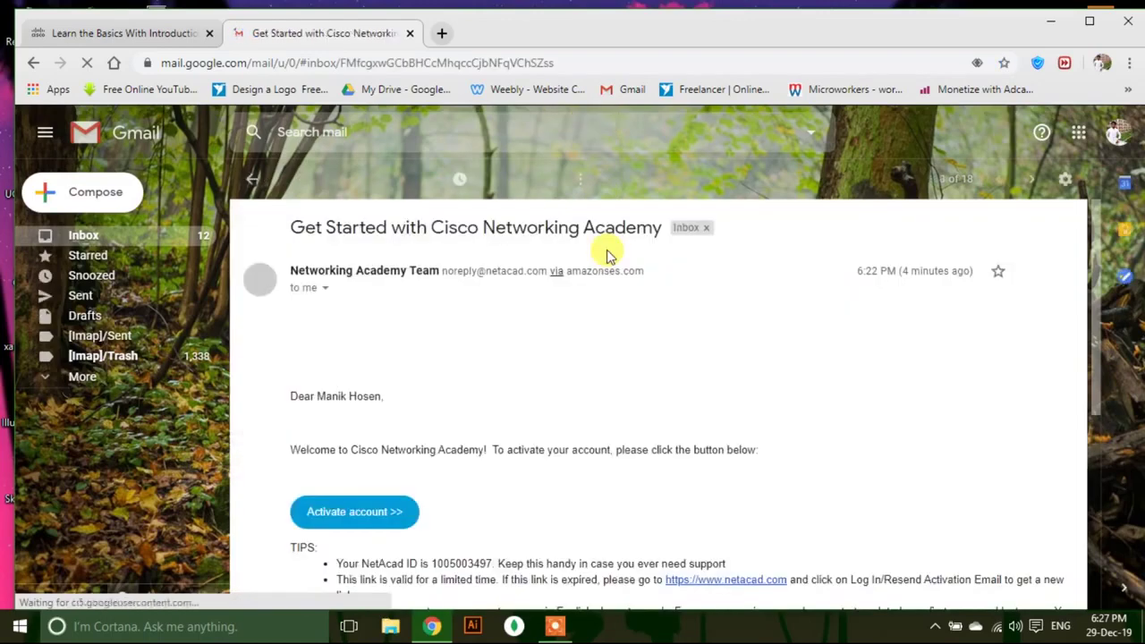
{"action": "scroll", "coordinate": [1115, 321], "scroll_direction": "down", "scroll_amount": 2}
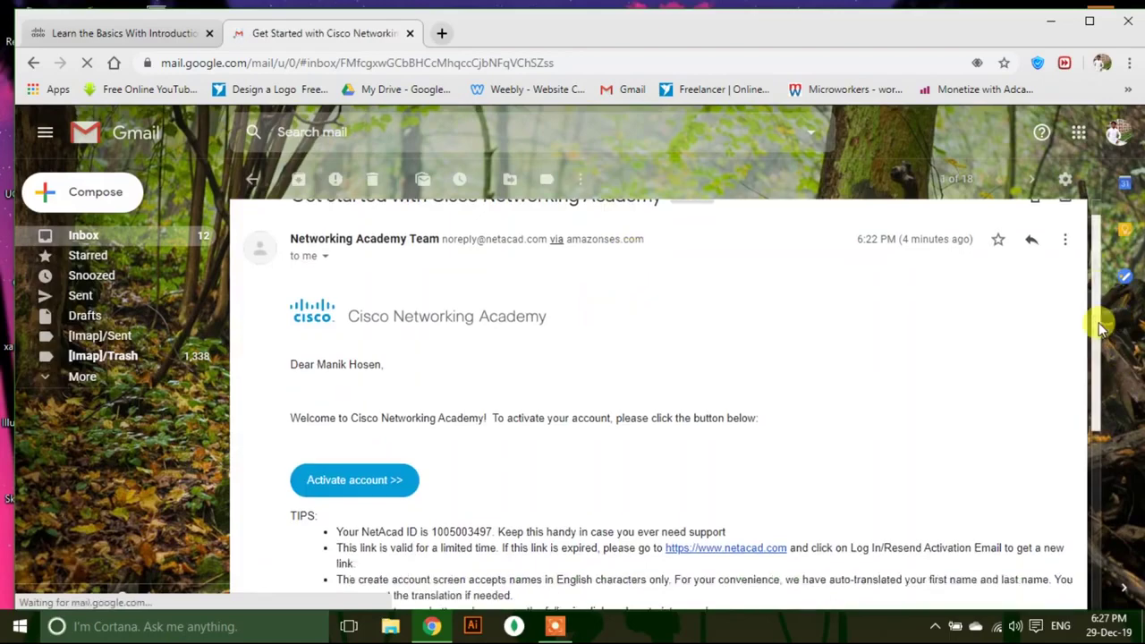
Follow the activation link and choose Bangladesh as the country.
{"action": "left_click", "coordinate": [362, 382]}
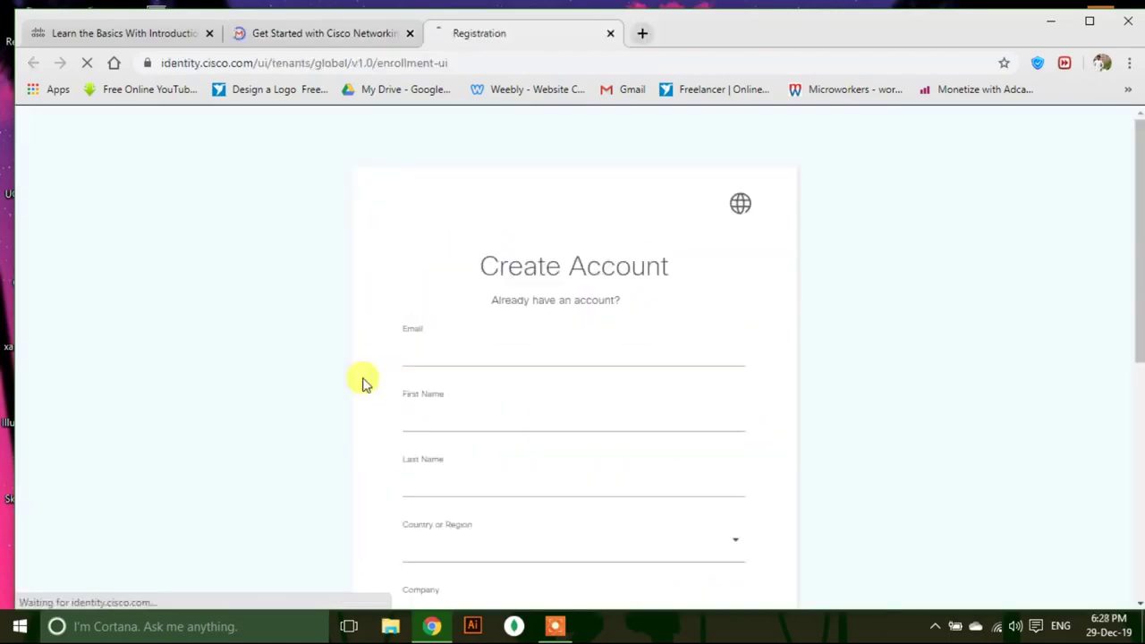
{"action": "left_click", "coordinate": [729, 508]}
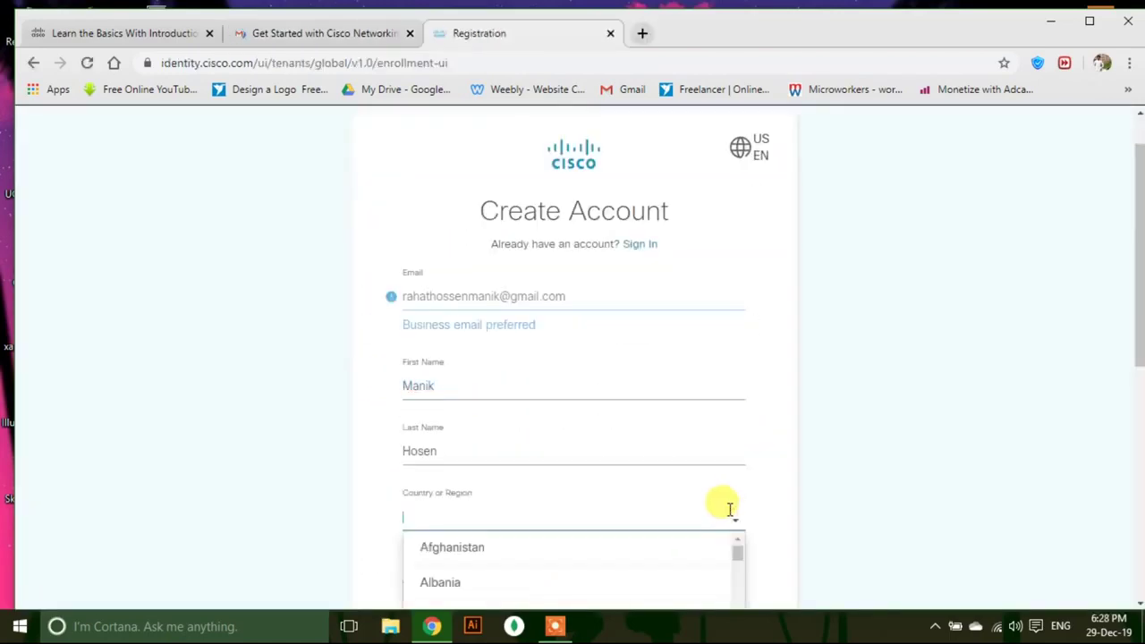
{"action": "scroll", "coordinate": [972, 492], "scroll_direction": "down", "scroll_amount": 3}
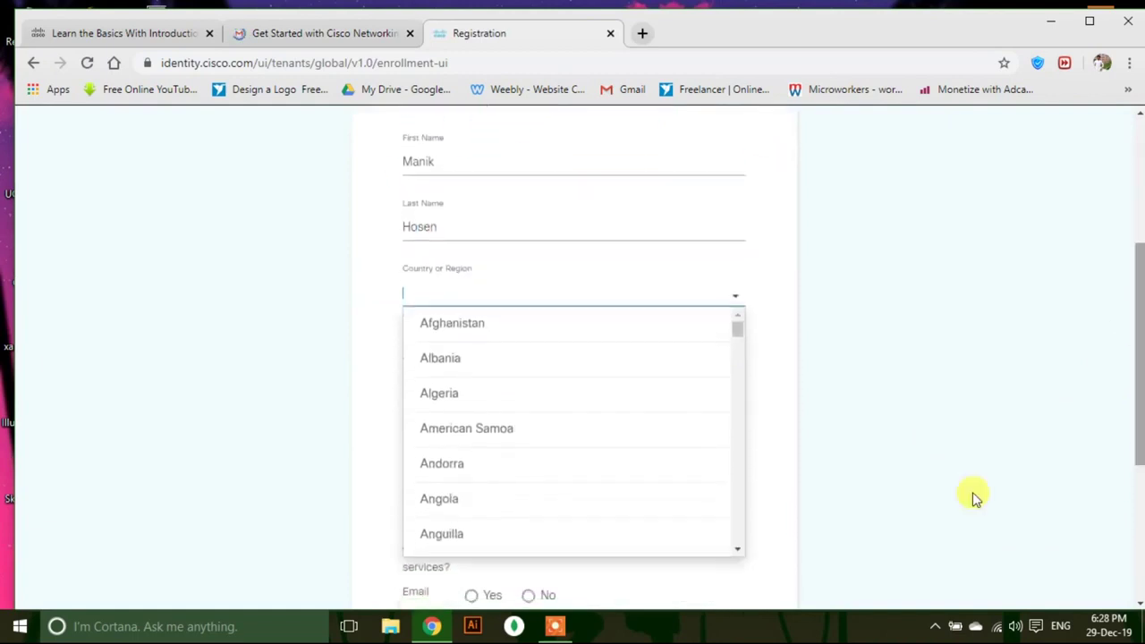
{"action": "left_click_drag", "start_coordinate": [739, 329], "coordinate": [739, 351]}
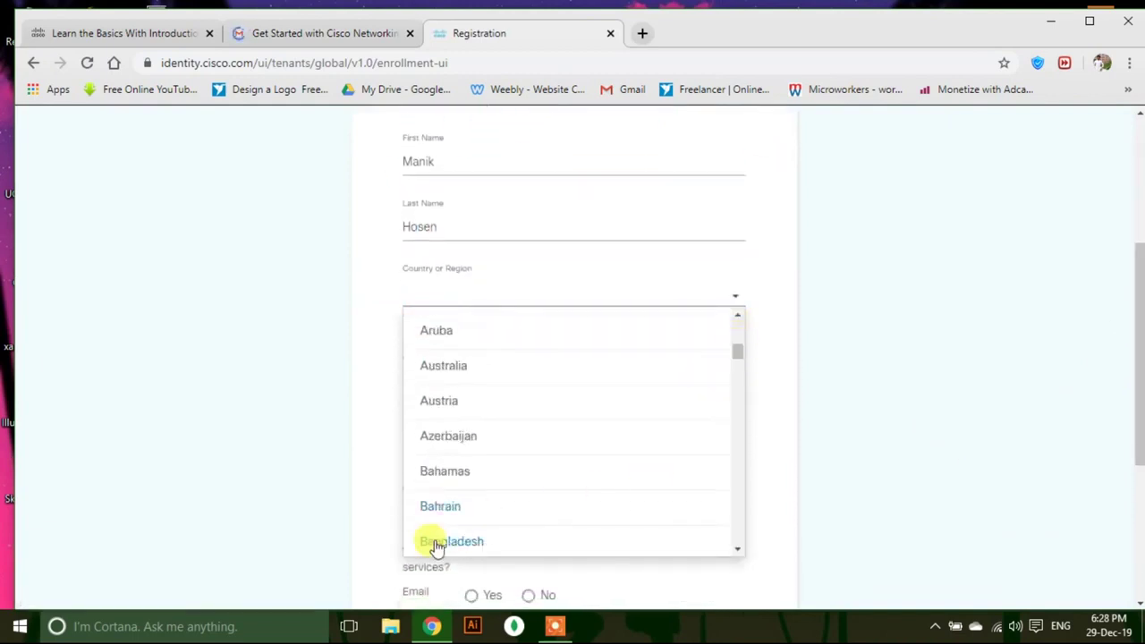
{"action": "left_click", "coordinate": [429, 541]}
Enter the account password and confirm it.
{"action": "left_click", "coordinate": [479, 422]}
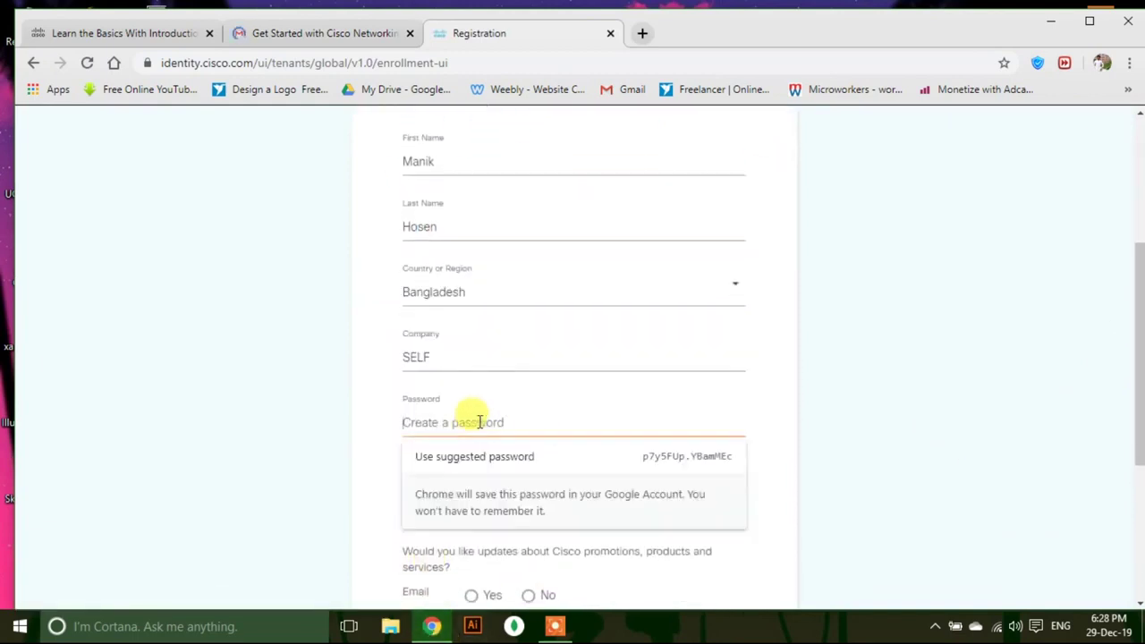
{"action": "type", "text": "m*****"}
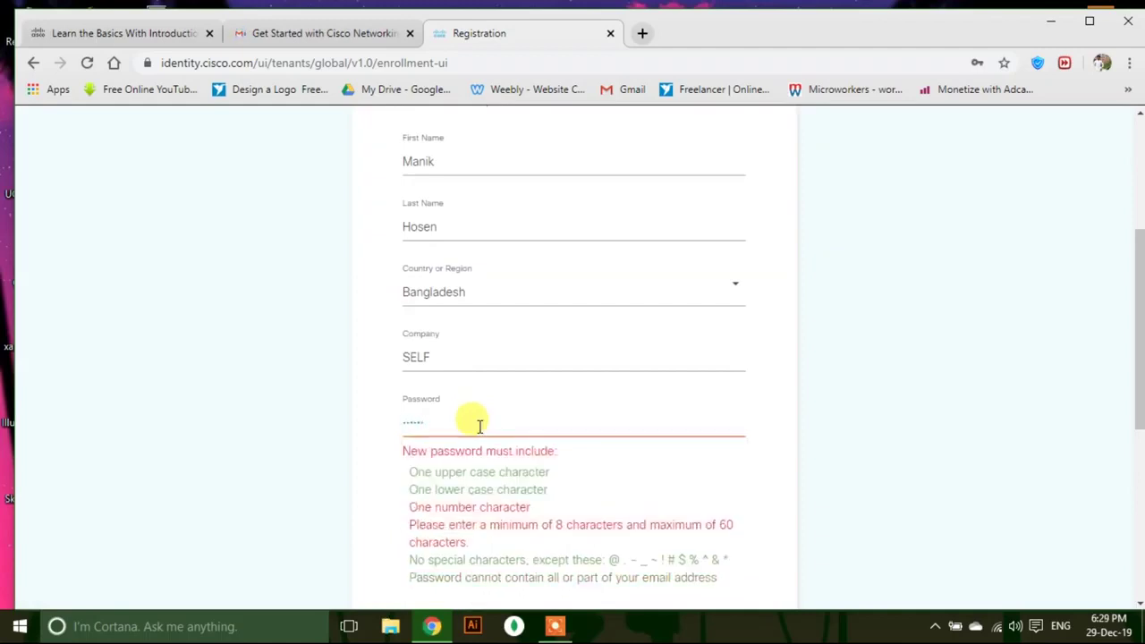
{"action": "type", "text": "1"}
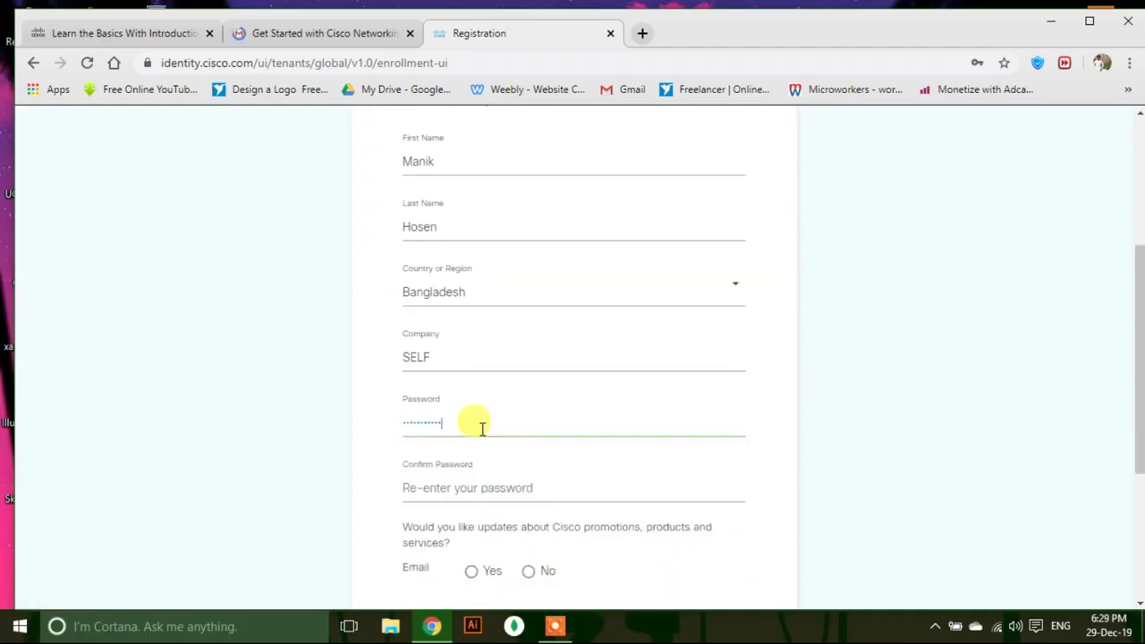
{"action": "left_click", "coordinate": [506, 488]}
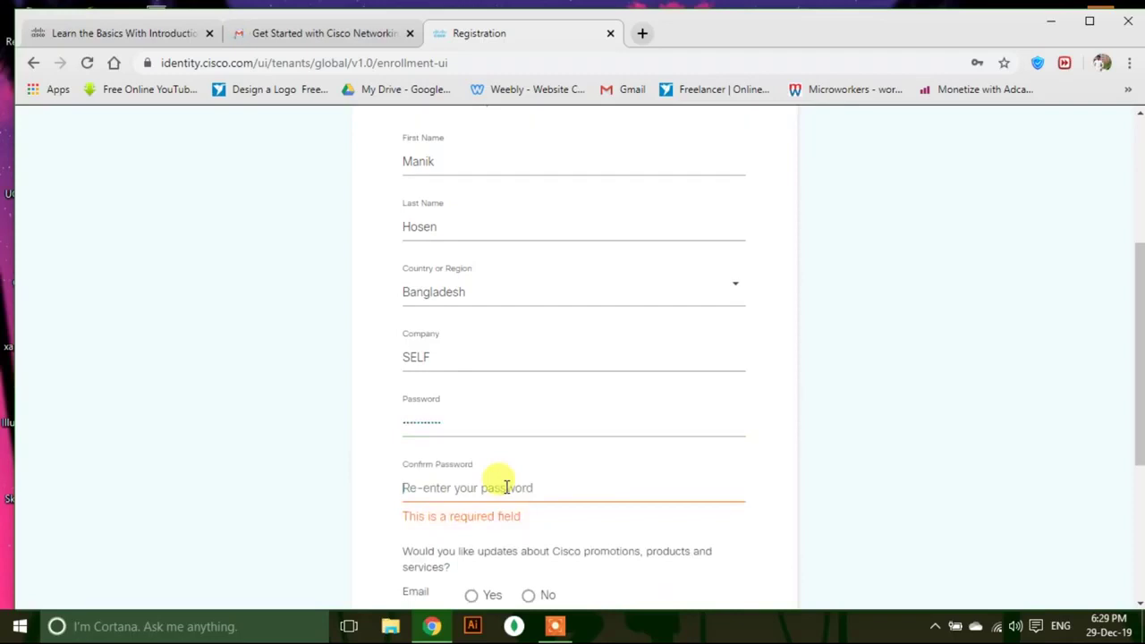
{"action": "type", "text": "m"}
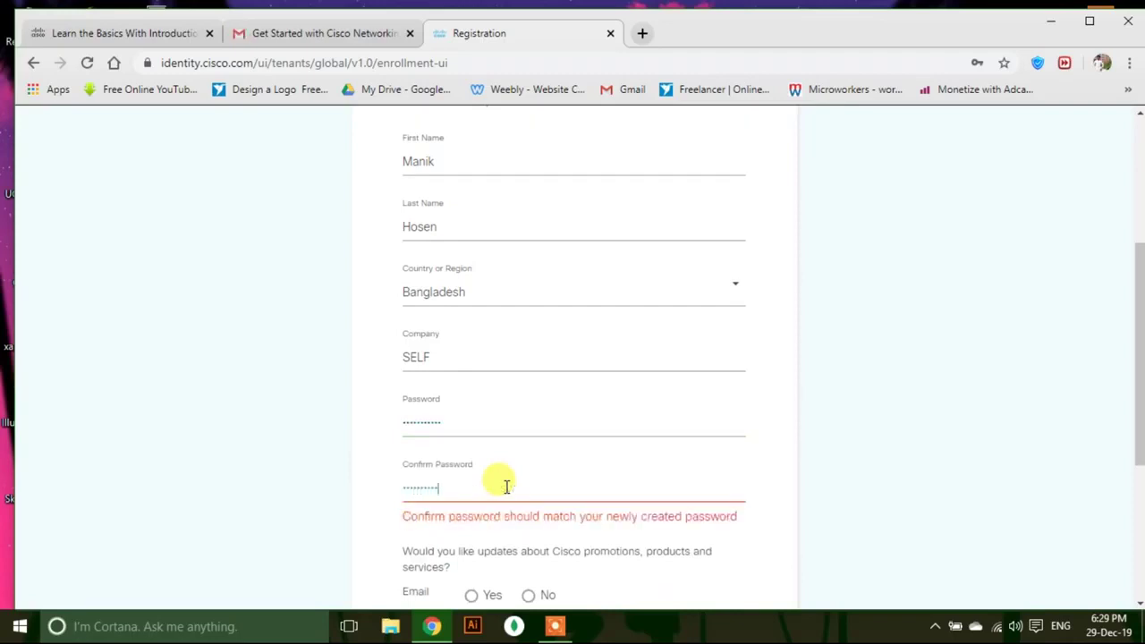
{"action": "type", "text": "*"}
Type the captcha characters, decline promotional emails, and register the account.
{"action": "scroll", "coordinate": [537, 456], "scroll_direction": "down", "scroll_amount": 3}
{"action": "left_click", "coordinate": [597, 440]}
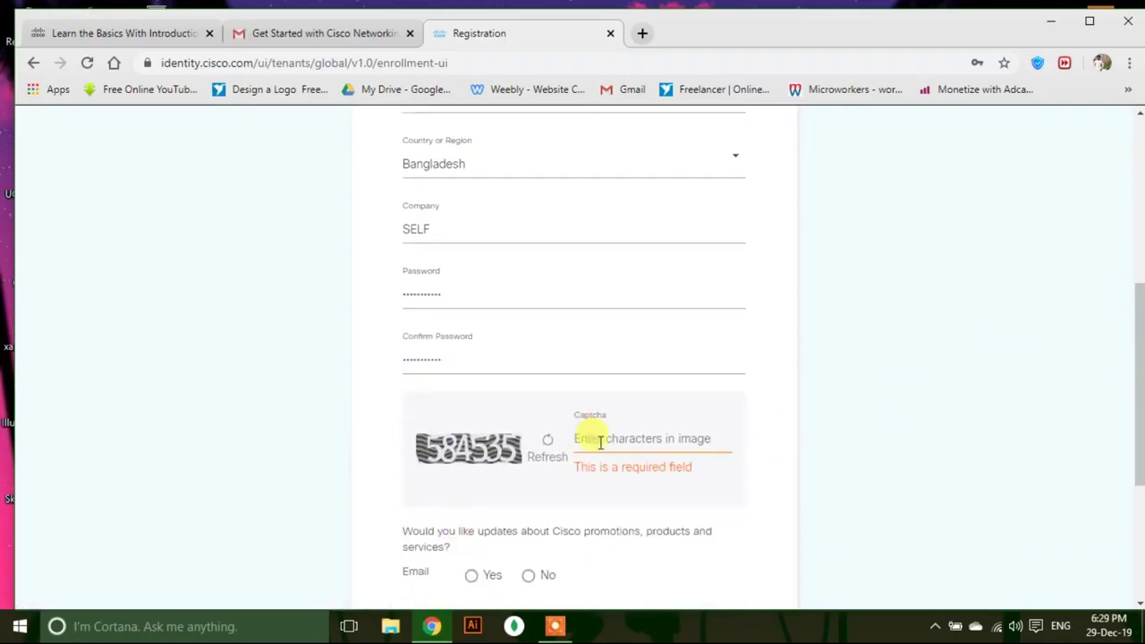
{"action": "type", "text": "584535"}
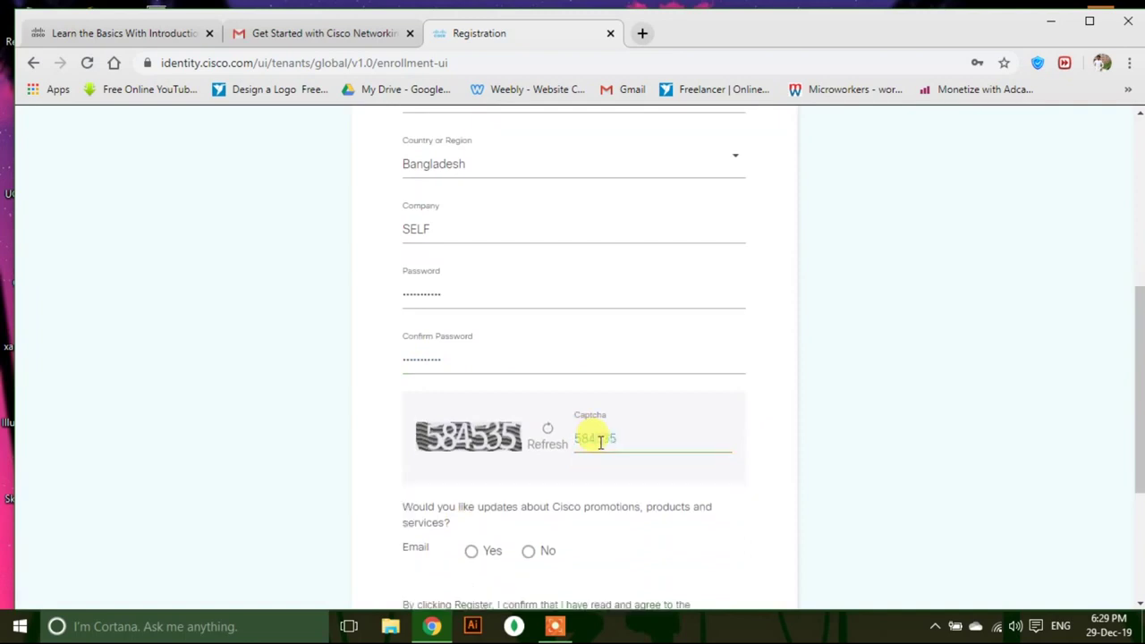
{"action": "left_click", "coordinate": [528, 444]}
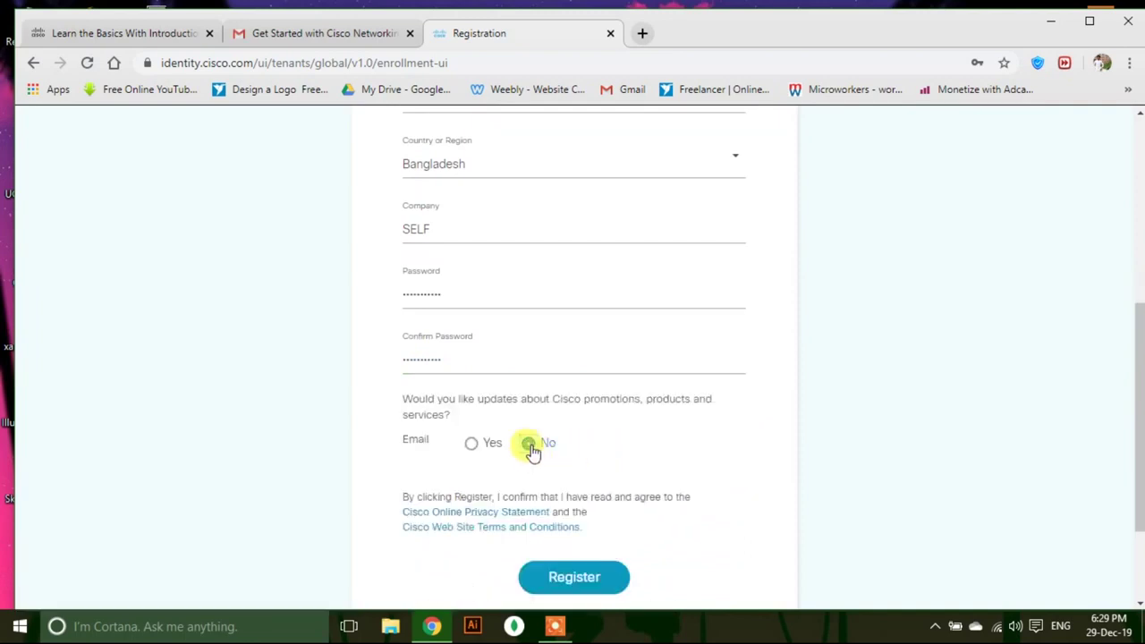
{"action": "scroll", "coordinate": [529, 448], "scroll_direction": "down", "scroll_amount": 2}
{"action": "left_click", "coordinate": [592, 435]}
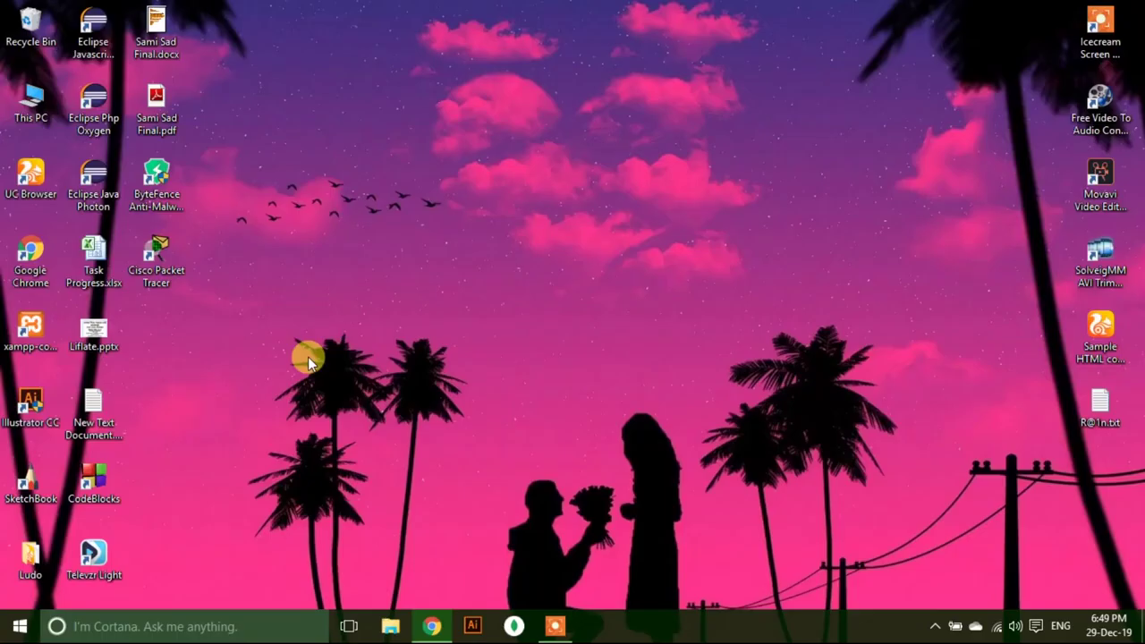
Launch Cisco Packet Tracer from its desktop icon.
{"action": "left_click", "coordinate": [165, 259]}
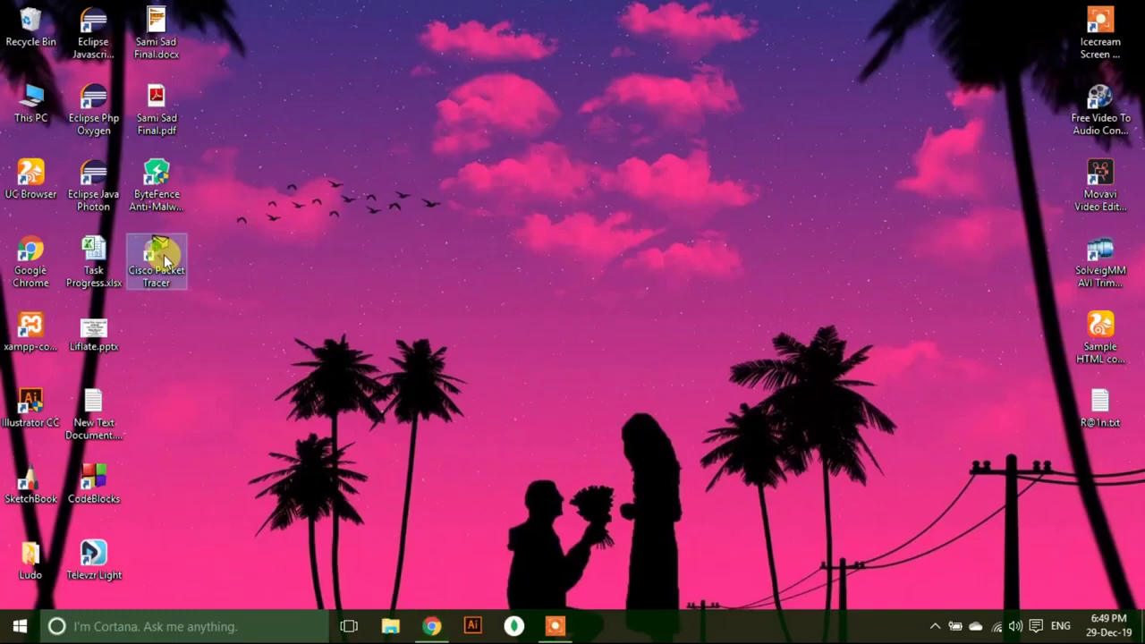
{"action": "double_click", "coordinate": [165, 259]}
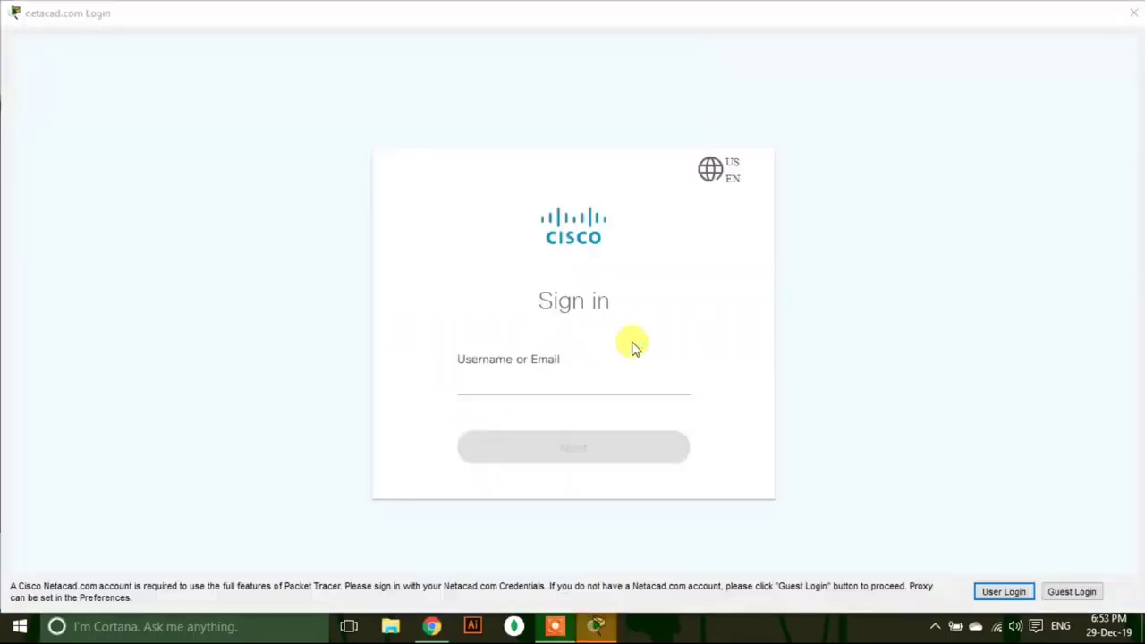
Sign in to the netacad.com login with the new account's email and password.
{"action": "left_click", "coordinate": [492, 330]}
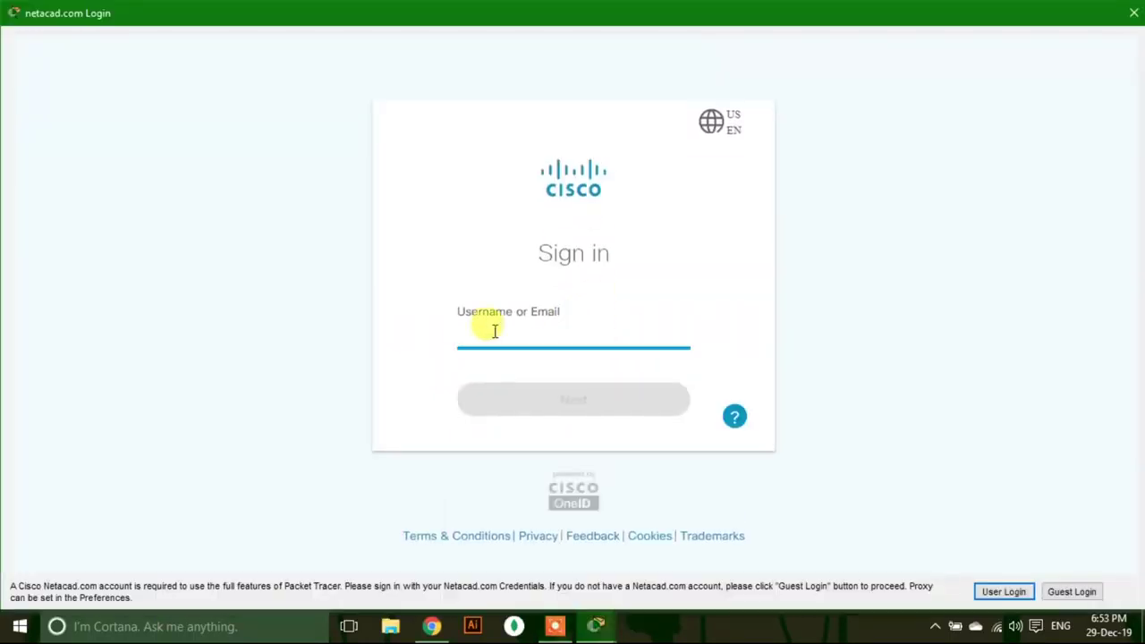
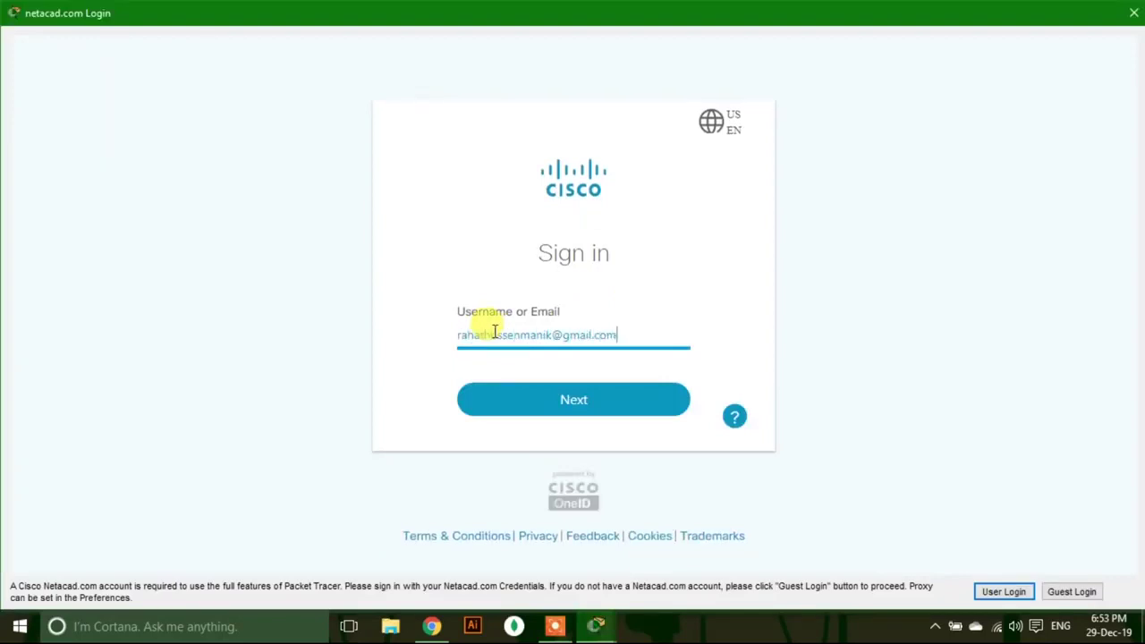
{"action": "left_click", "coordinate": [524, 407]}
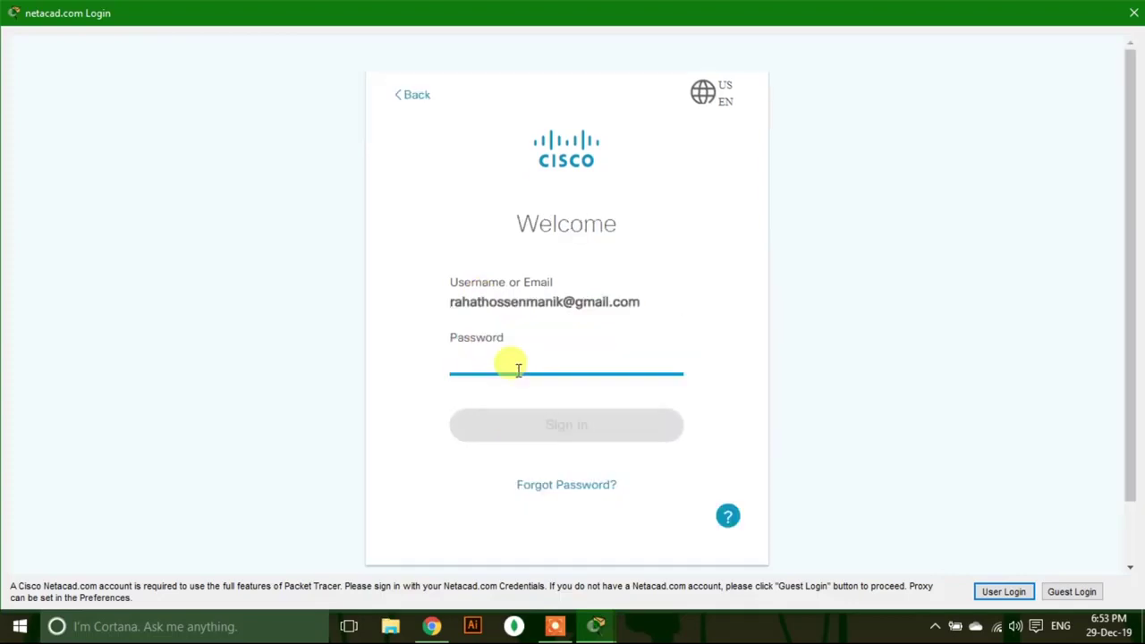
{"action": "type", "text": "••••••••••"}
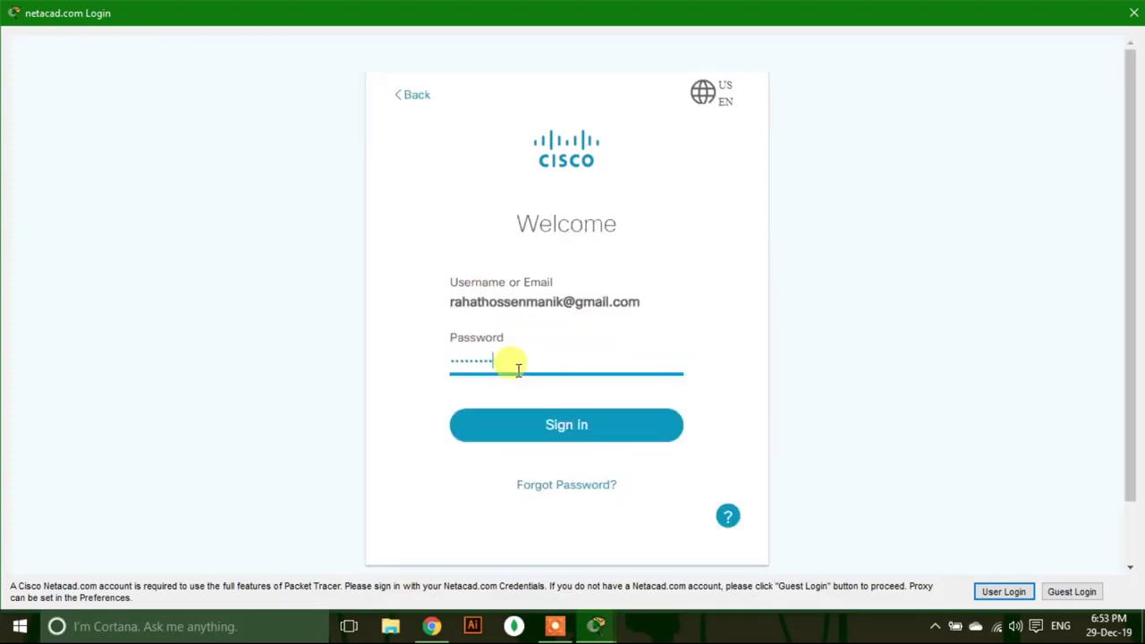
{"action": "left_click", "coordinate": [545, 423]}
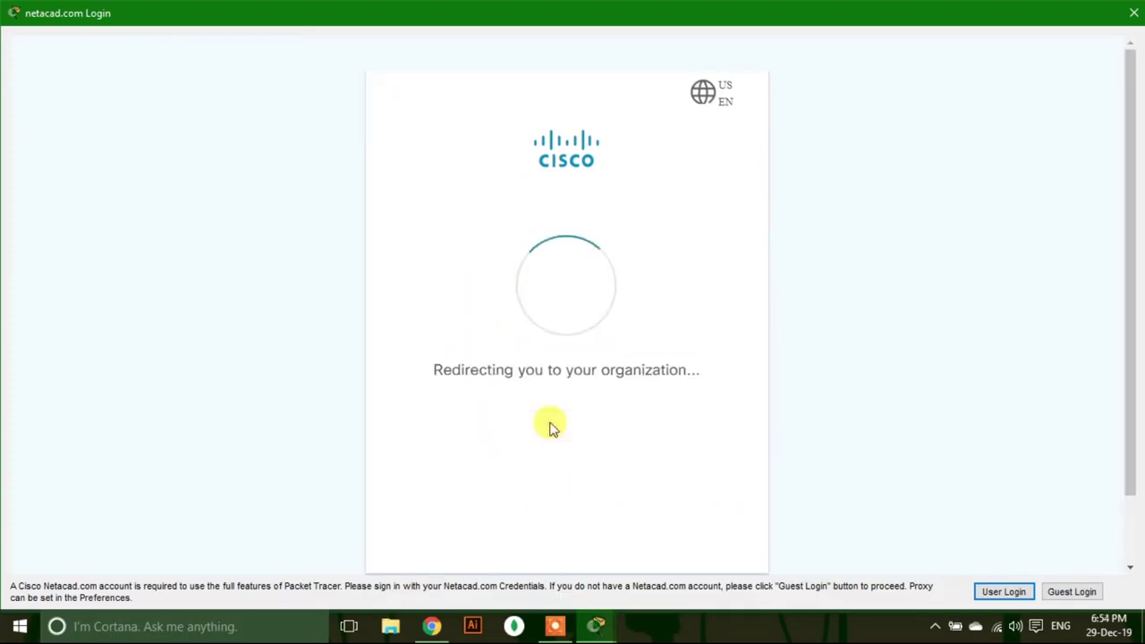